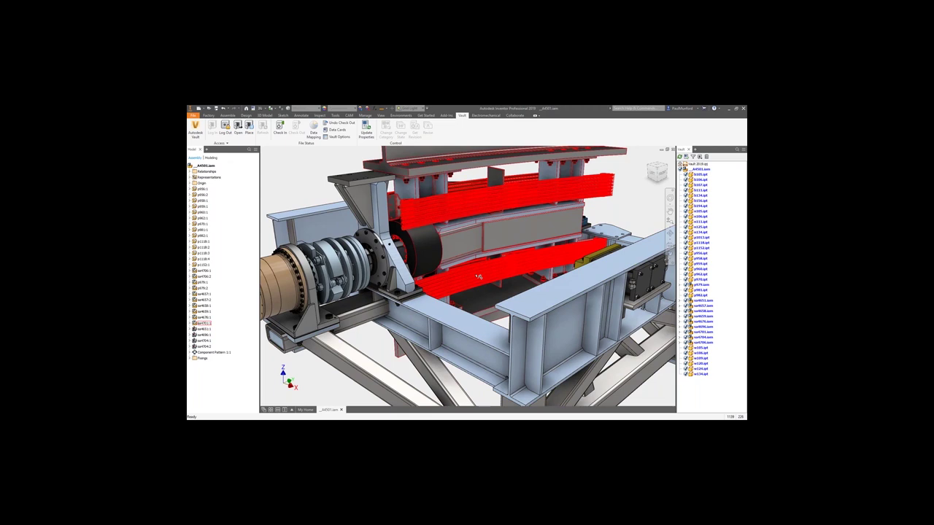
Check the _A4501.iam assembly and all its files into the vault.
right_click(702, 170)
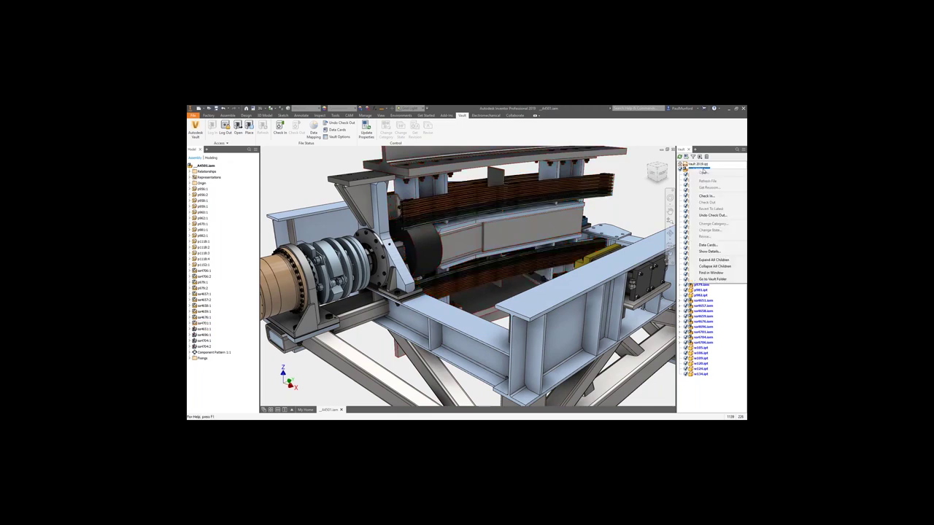
left_click(705, 195)
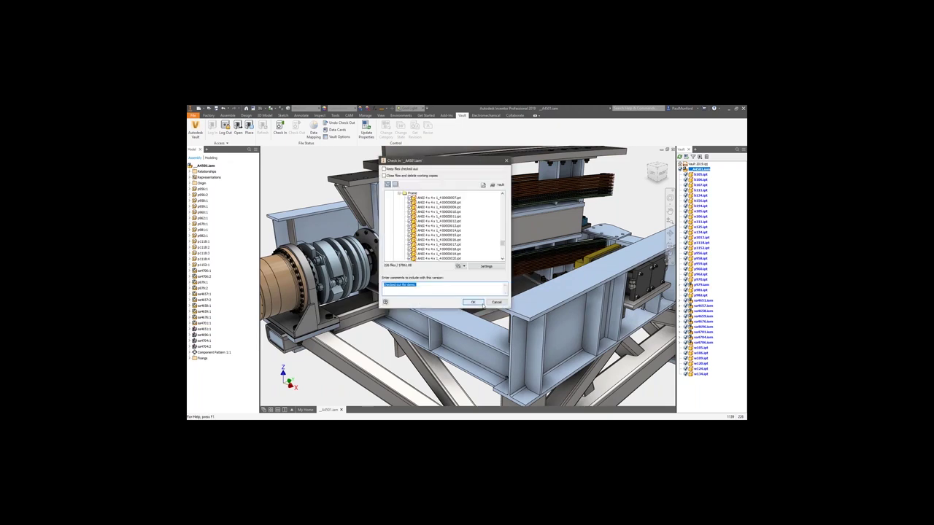
left_click(474, 302)
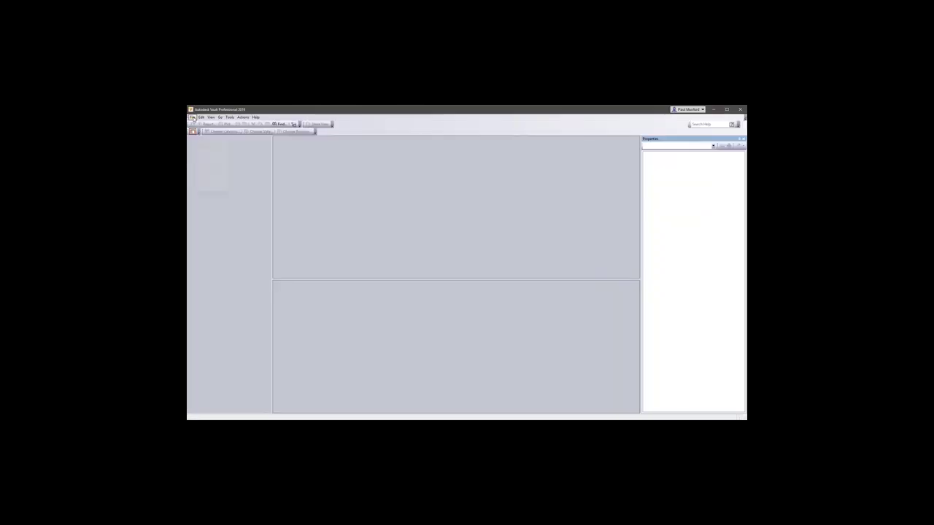
Log in to the vault from the File menu.
left_click(192, 117)
left_click(201, 124)
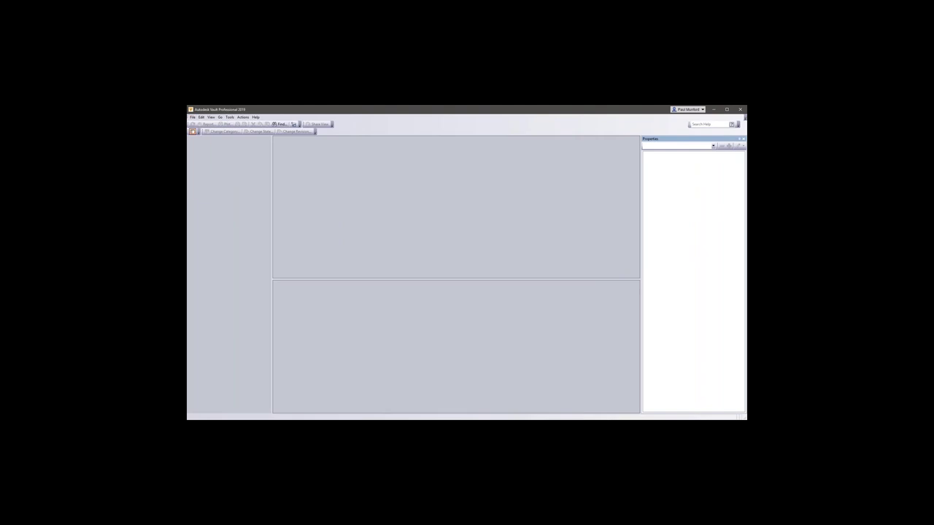
left_click(450, 298)
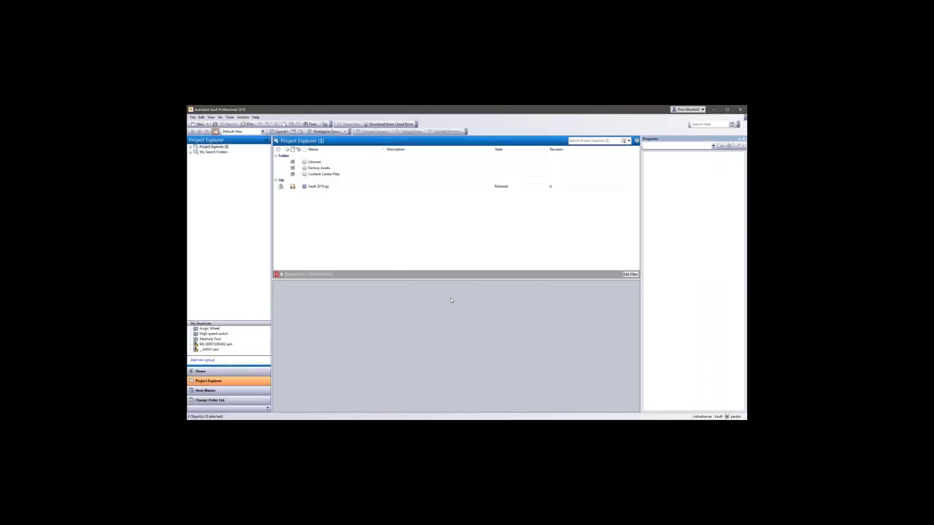
Expand the Project Explorer root and show the Designs folder's 16 project subfolders.
left_click(191, 148)
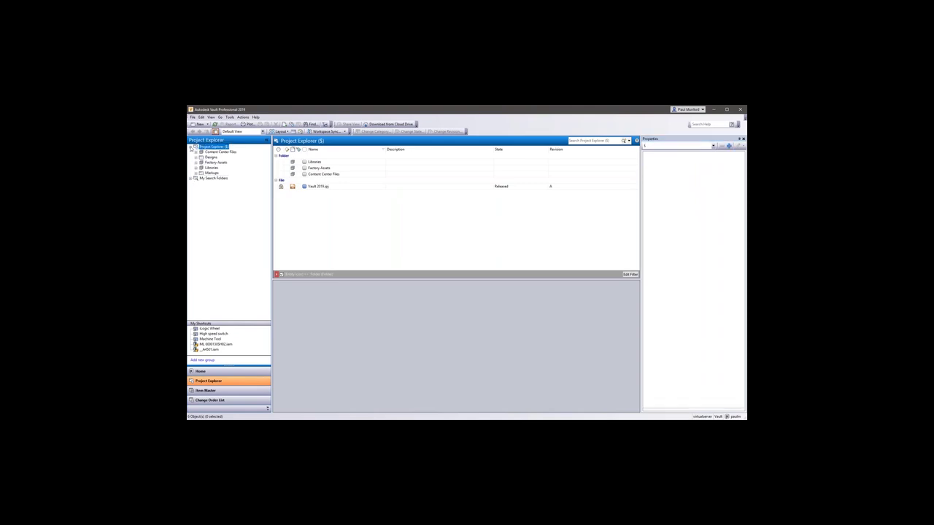
left_click(196, 157)
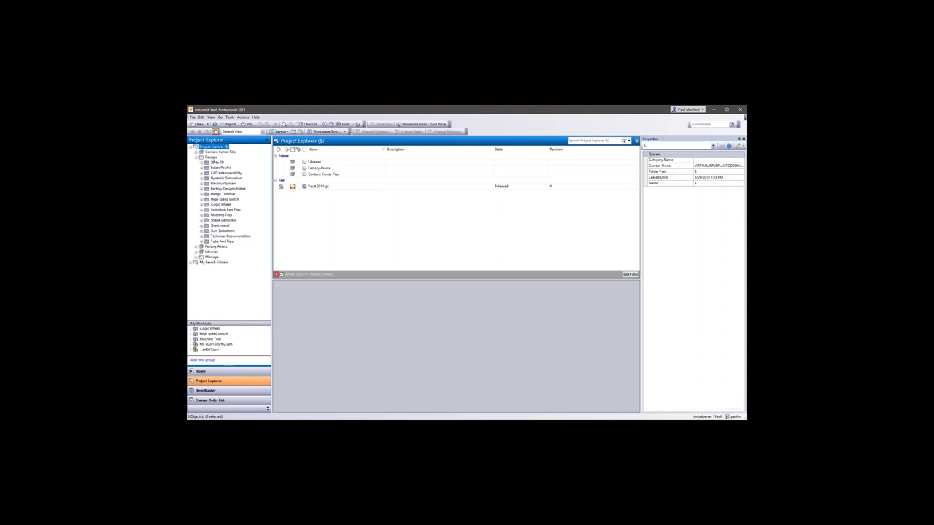
left_click(211, 157)
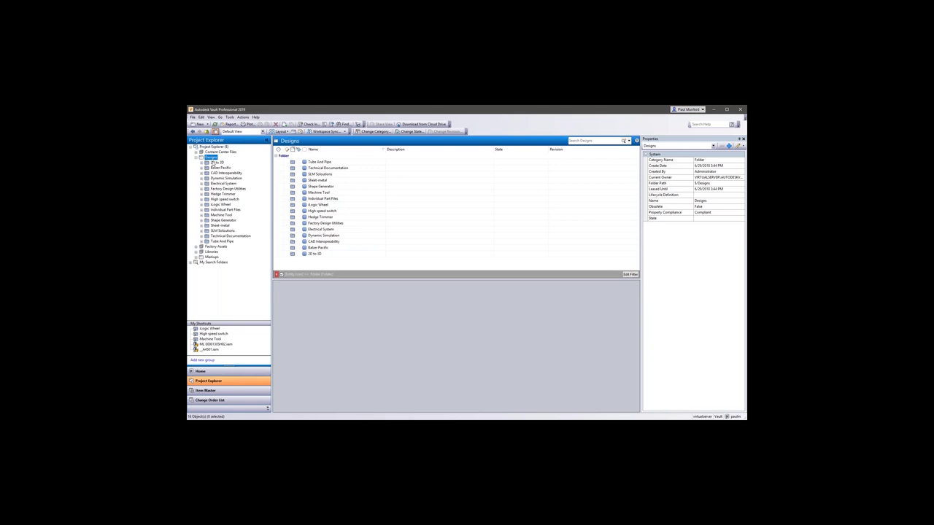
In CAD Interoperability, review Rear Connector PCBA v4.iam's History and Uses tabs.
left_click(214, 162)
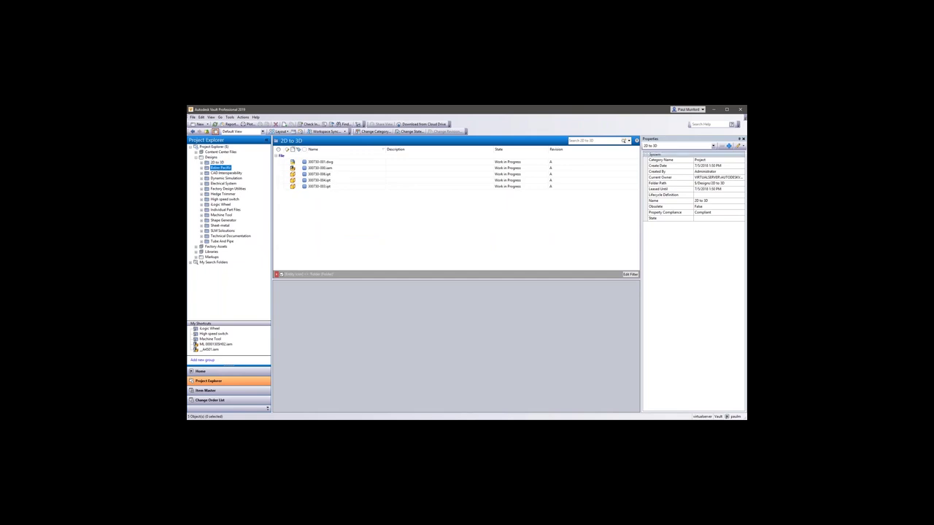
key("Down")
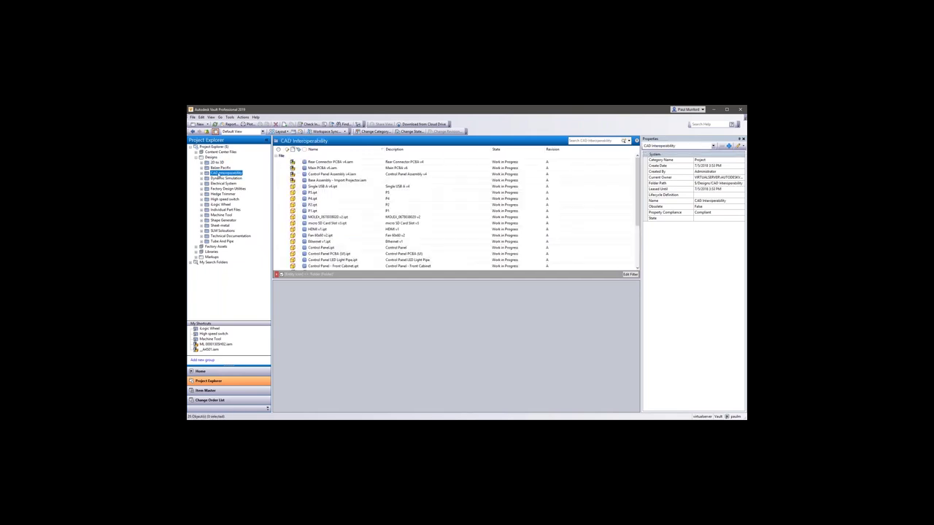
left_click(307, 163)
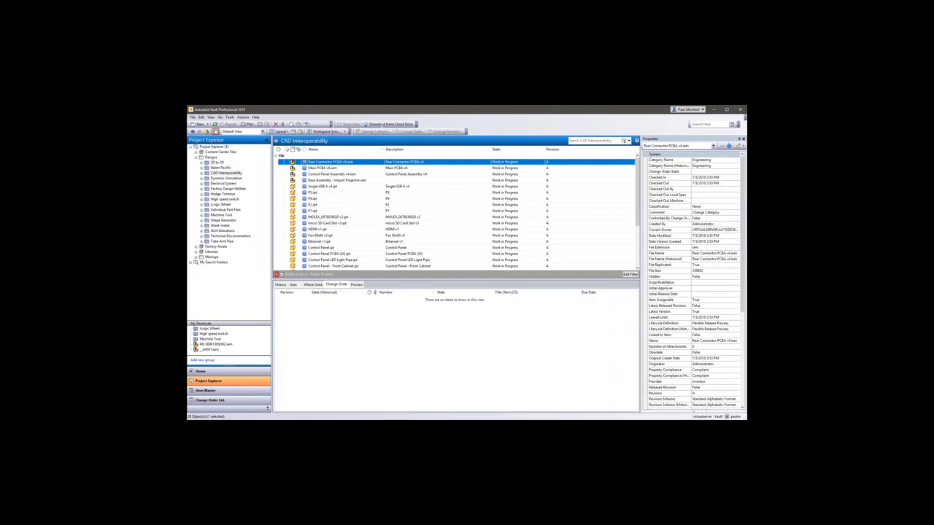
left_click(281, 284)
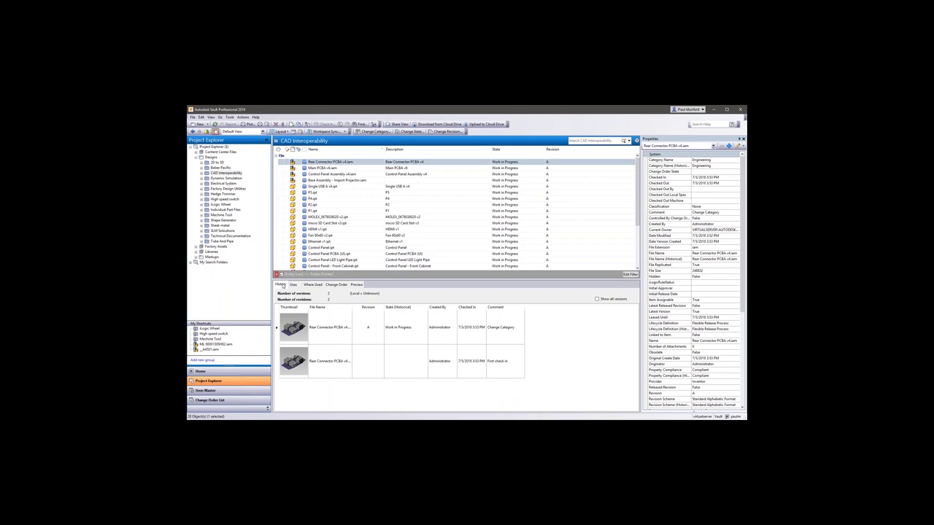
left_click(294, 284)
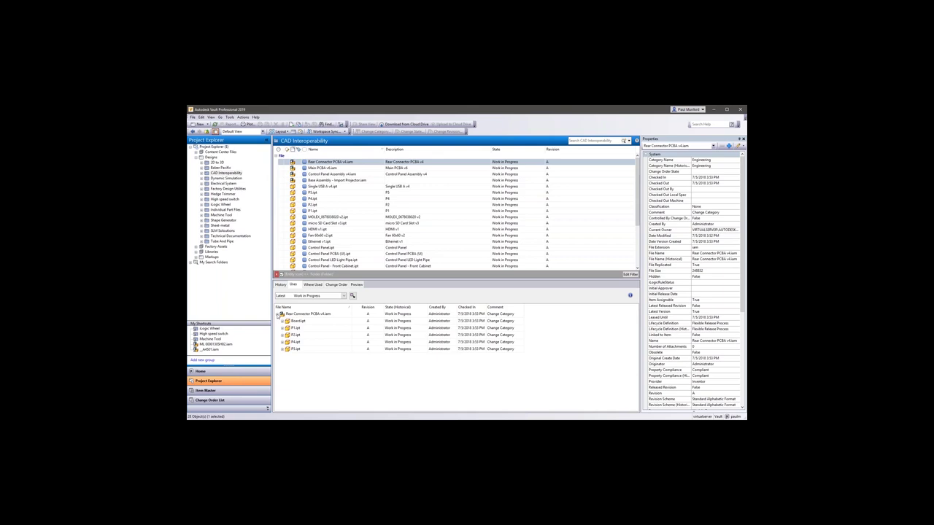
Show Where Used, revealing parent Base Assembly - Import Projector.iam.
left_click(316, 286)
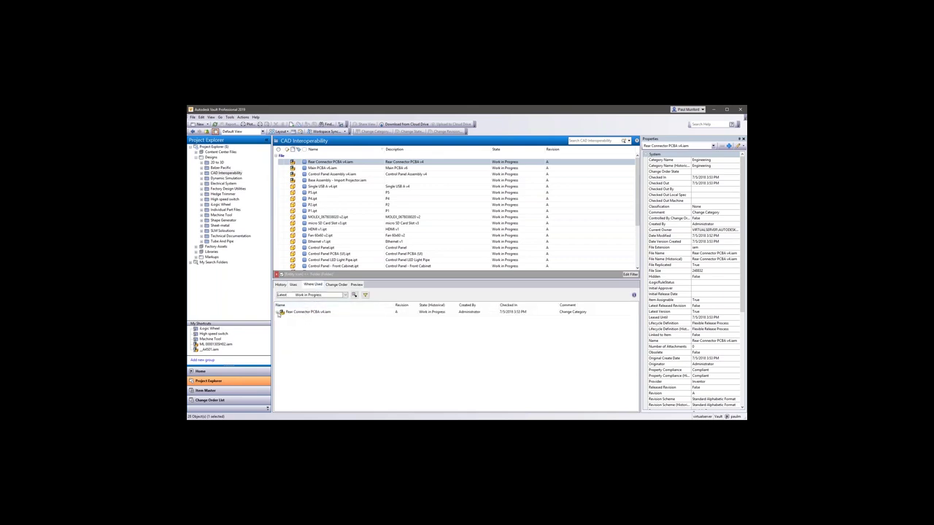
left_click(278, 312)
left_click(289, 322)
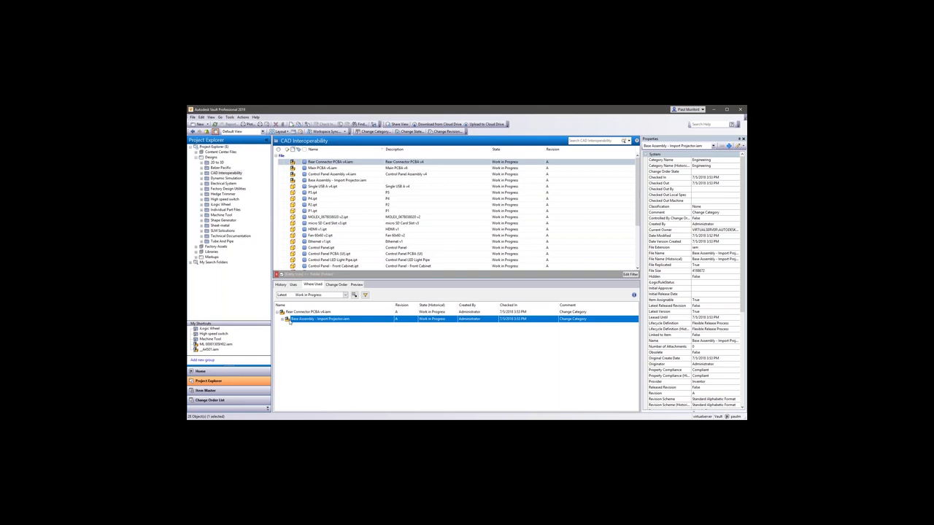
Display the Base Assembly 3D preview, orbiting and zooming the circuit board.
left_click(357, 285)
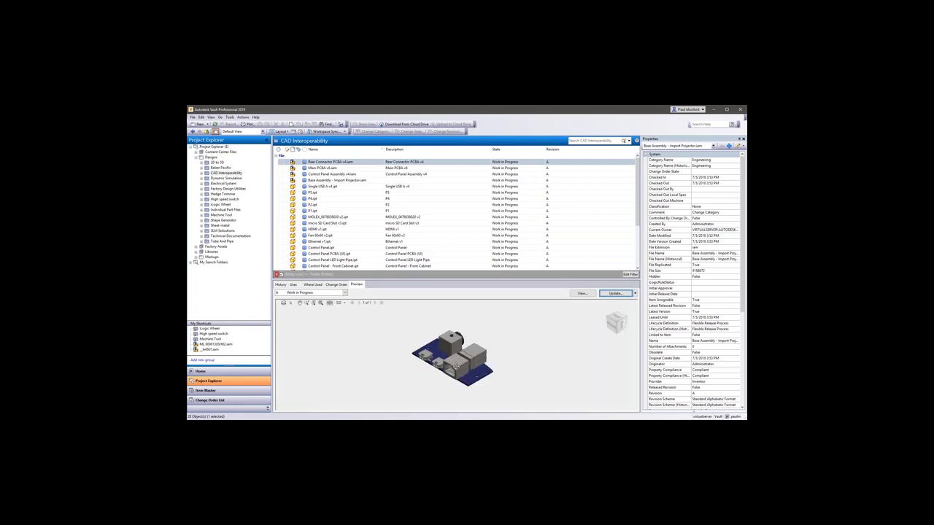
left_click_drag(452, 370, 296, 372)
scroll(458, 368, "up", 4)
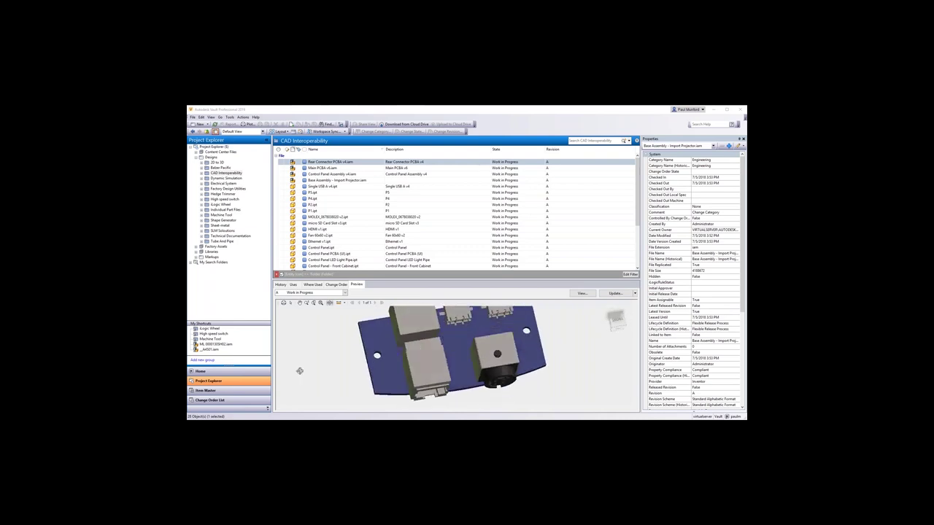
Measure a connector edge, placing the 15.1 mm dimension, then orbit the board.
left_click(339, 302)
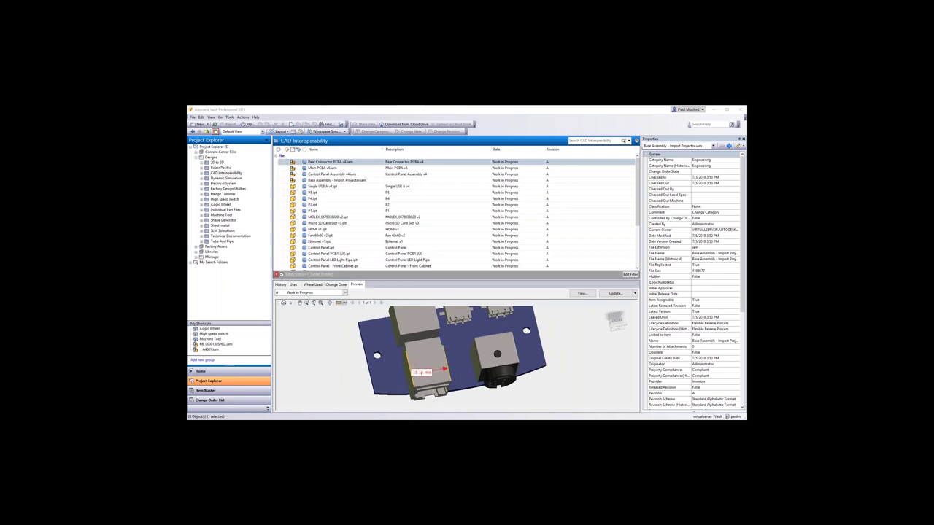
left_click(407, 371)
left_click(339, 375)
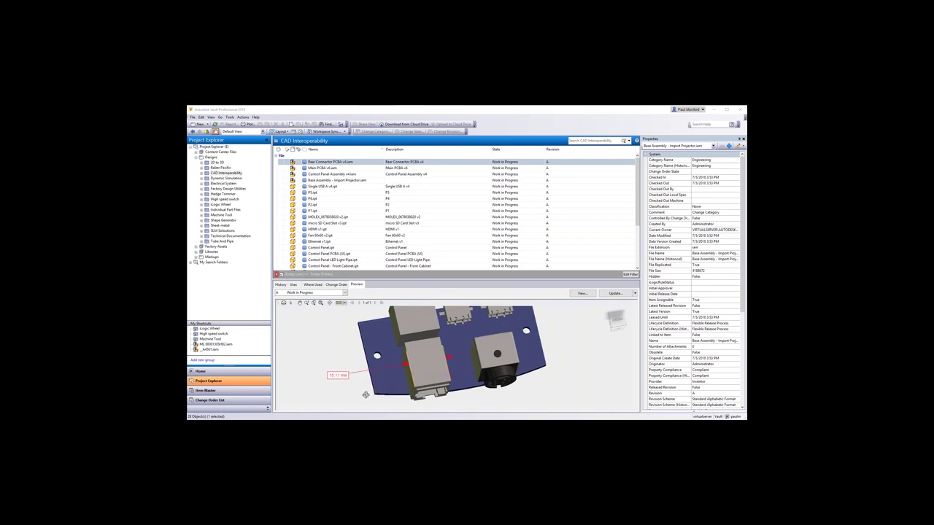
middle_click_drag(366, 395, 520, 395, "shift")
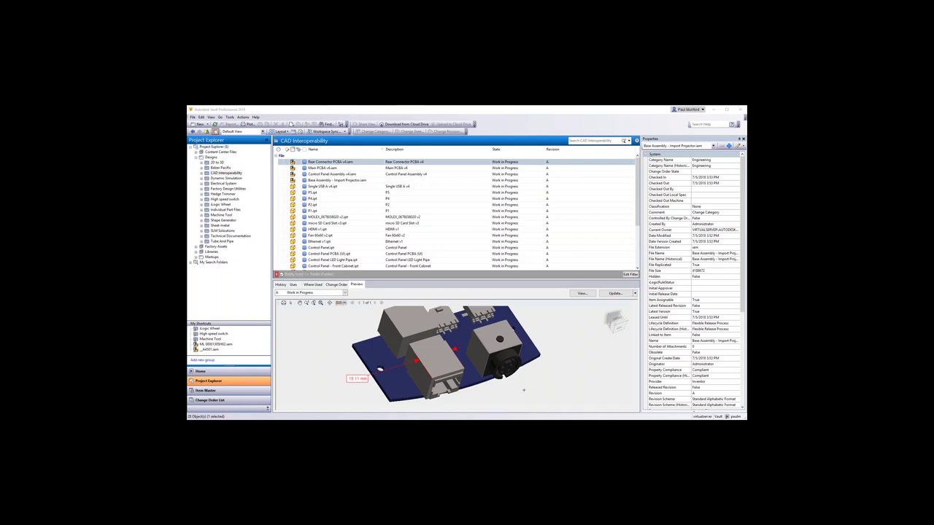
Select Rear Connector PCBA v4.iam through Single USB A v4.ipt in the file list.
left_click(514, 162)
left_click(513, 180, "shift")
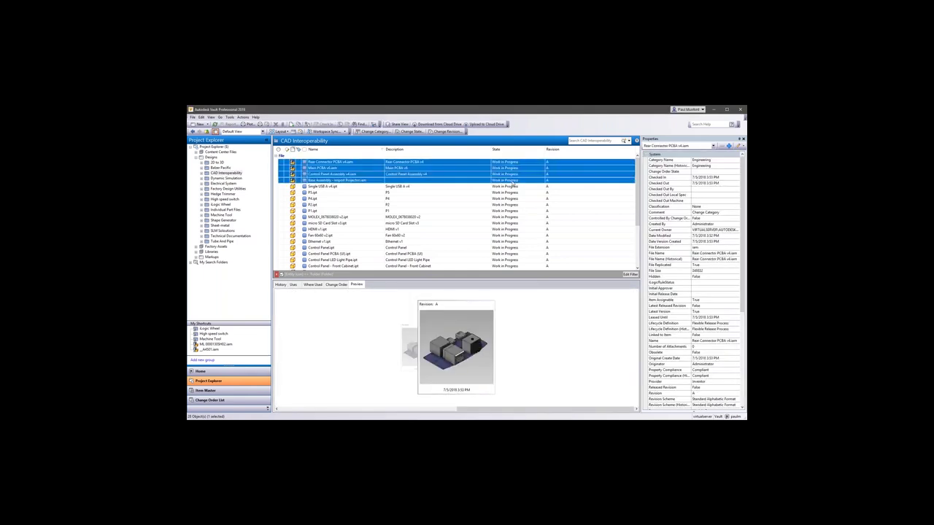
left_click(514, 187, "shift")
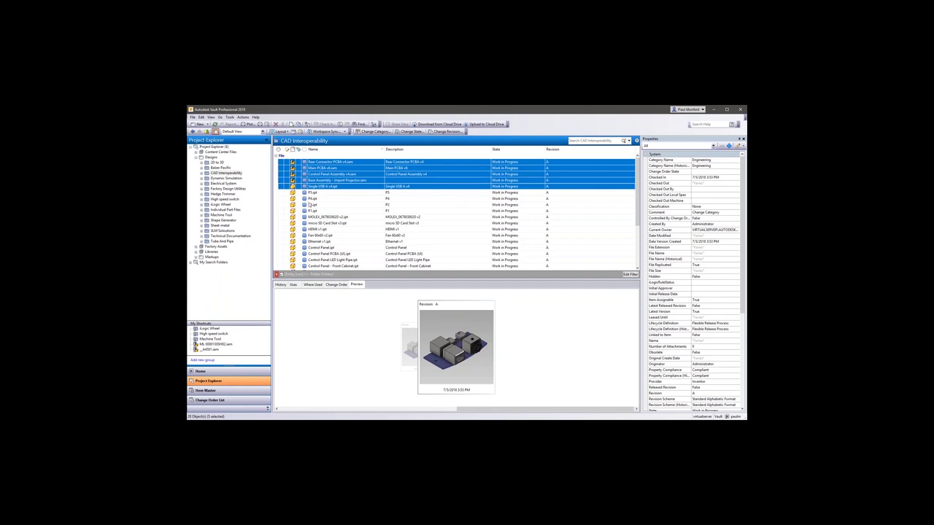
Browse the Dynamic Simulation folder and Electrical System > Vendor Data.
left_click(203, 175)
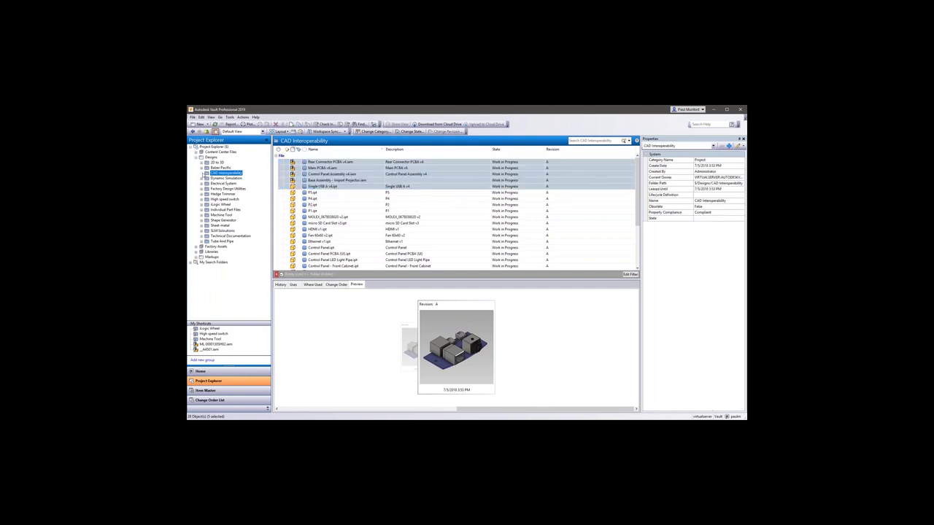
left_click(203, 178)
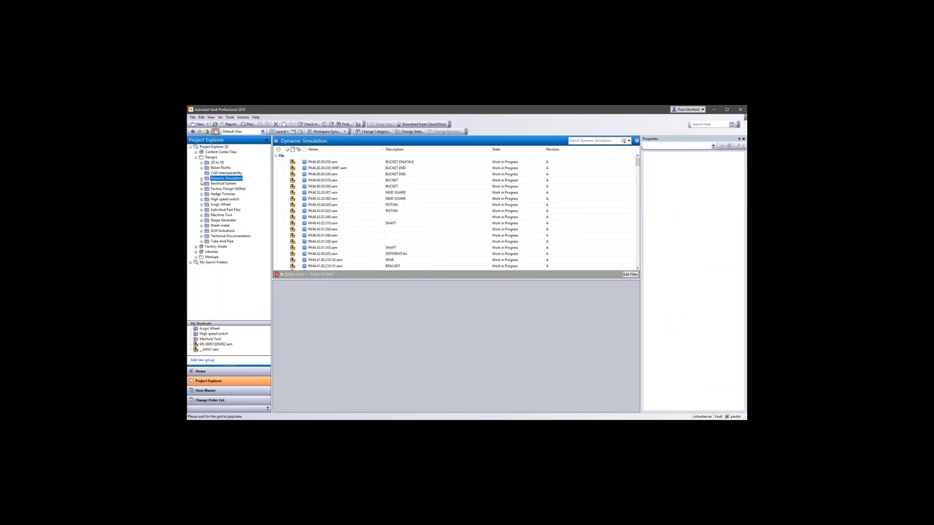
left_click(201, 188)
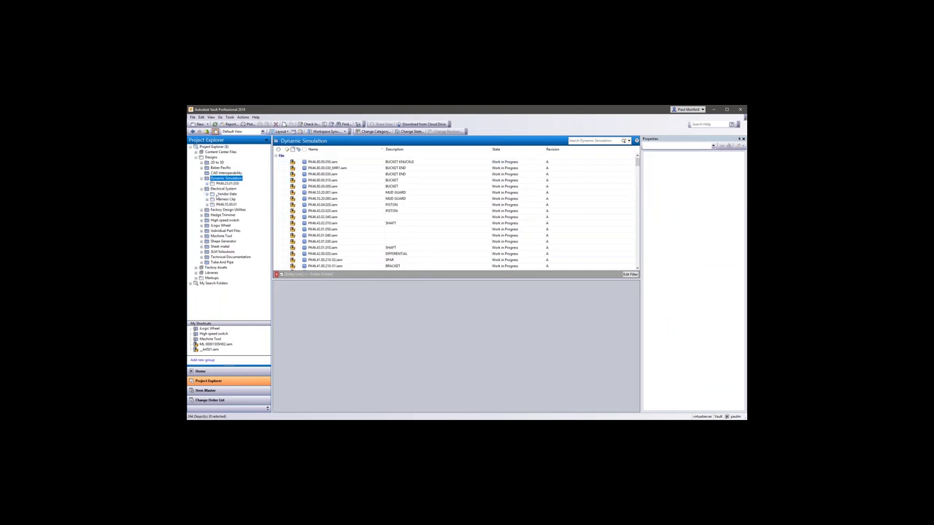
left_click(227, 193)
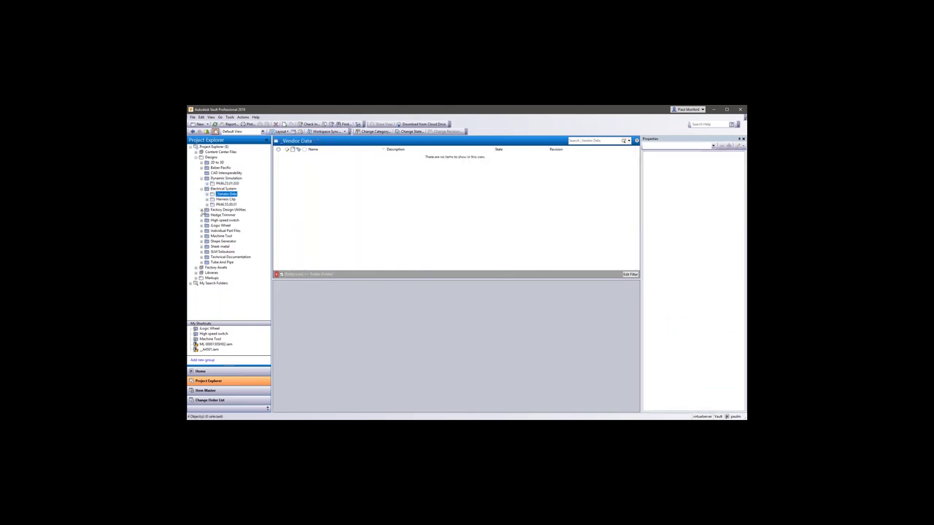
Open the empty Factory Design Utilities folder and expand My Search Folders.
left_click(201, 209)
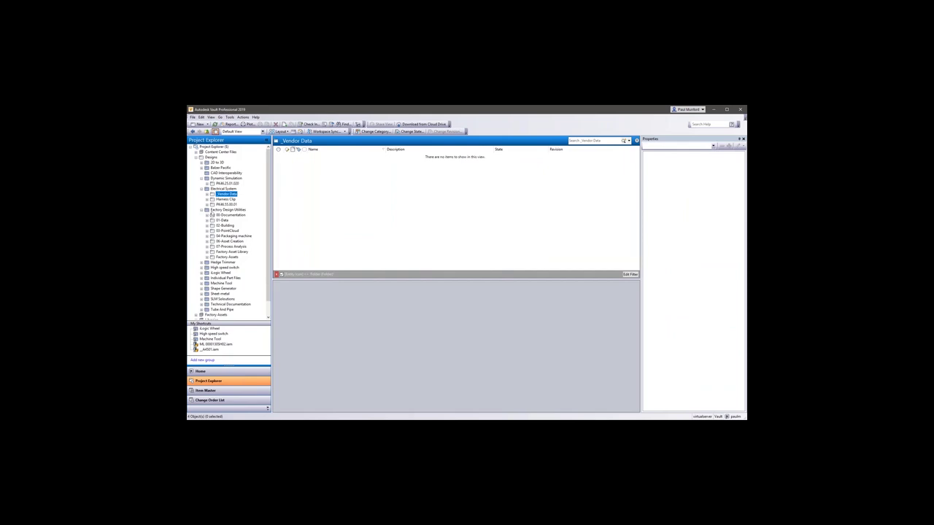
left_click(226, 210)
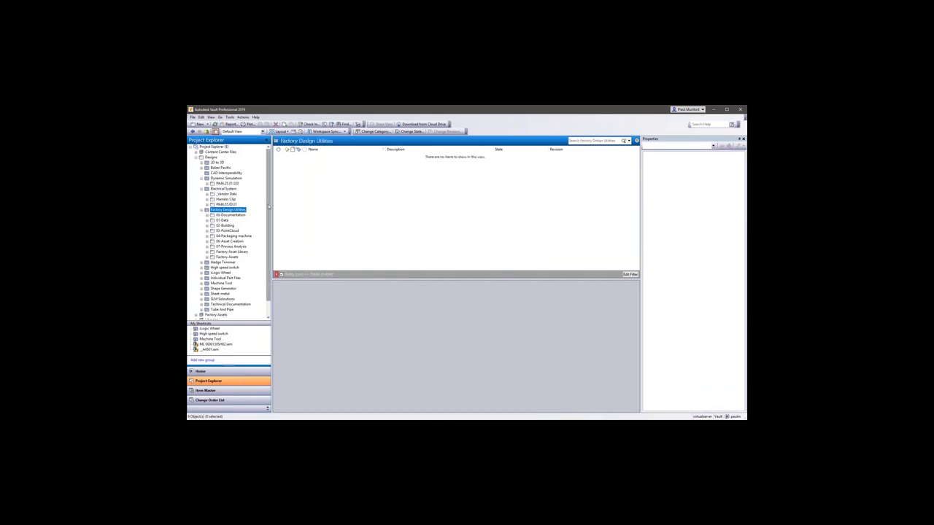
left_click_drag(266, 211, 267, 225)
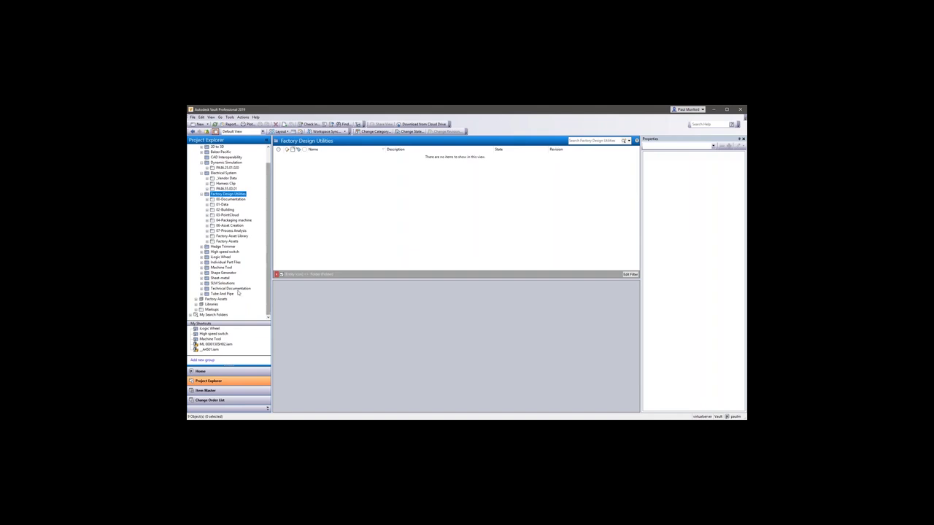
left_click(191, 315)
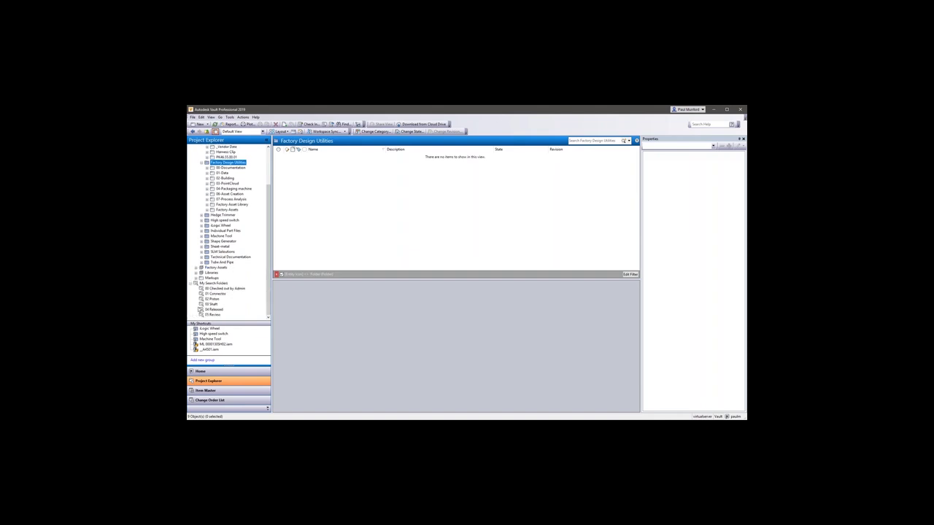
Run the 01 Connector search, previewing LCA0000915H1.iam and HT Power Connector.iam.
left_click(216, 293)
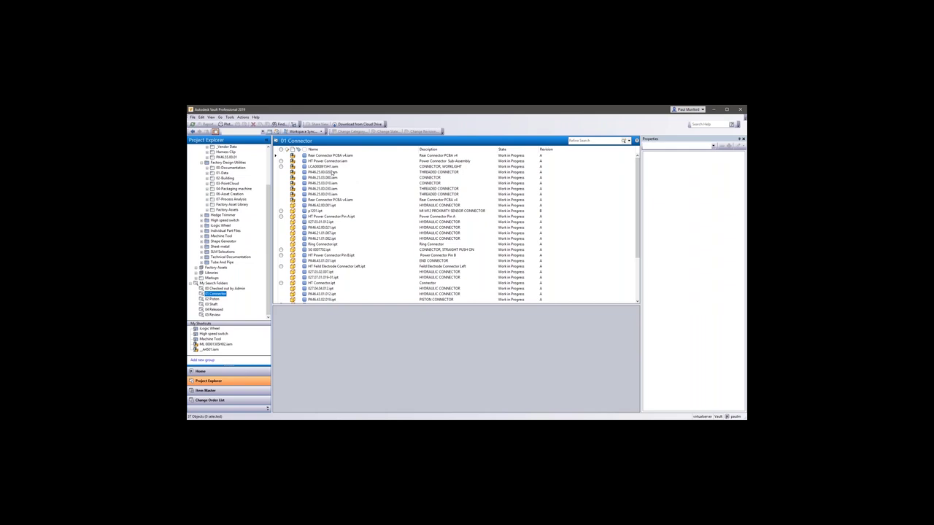
left_click(321, 166)
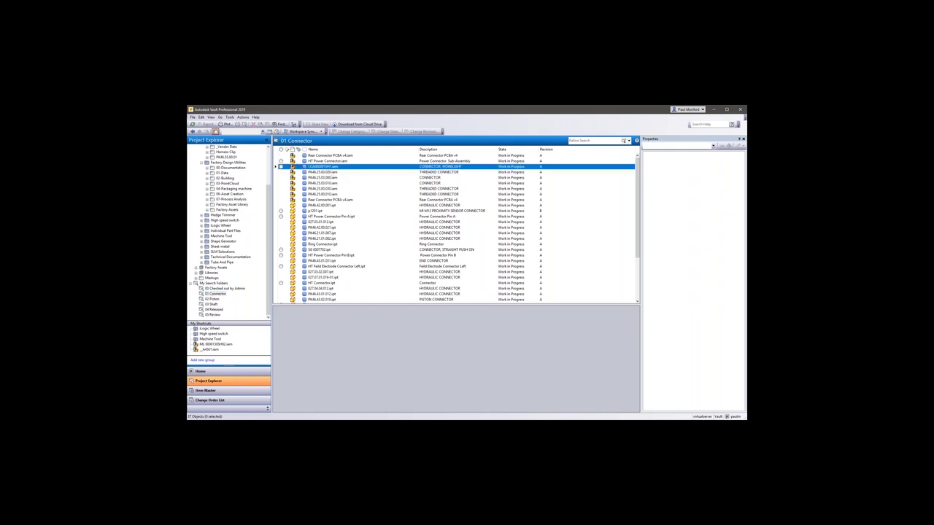
left_click(325, 161)
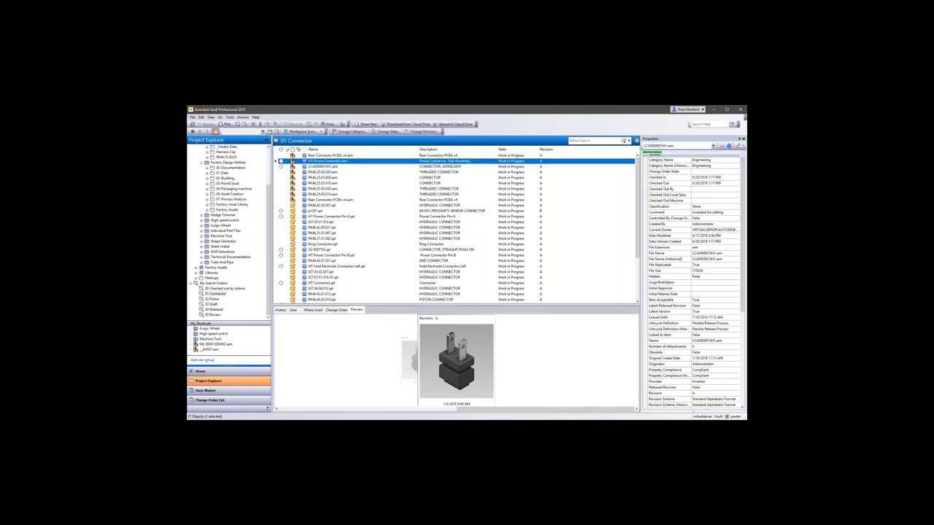
scroll(738, 244, "down", 6)
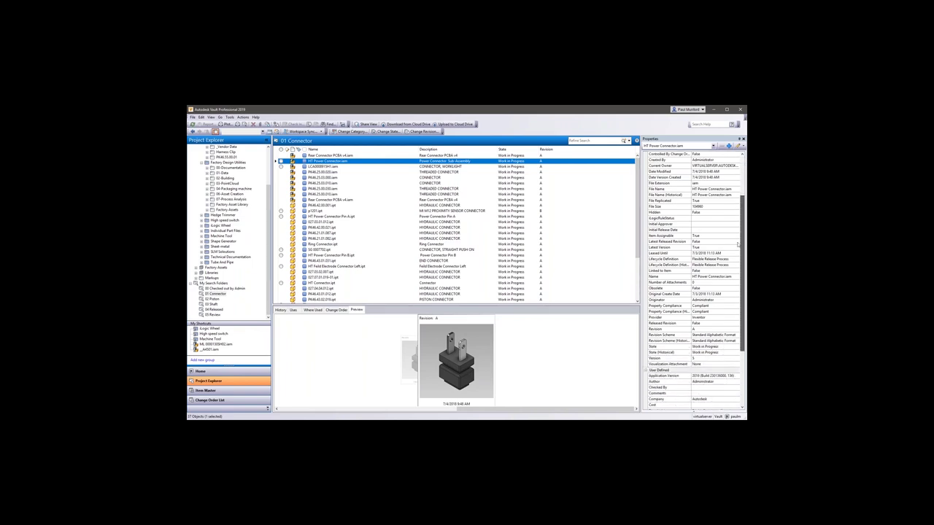
scroll(738, 244, "down", 3)
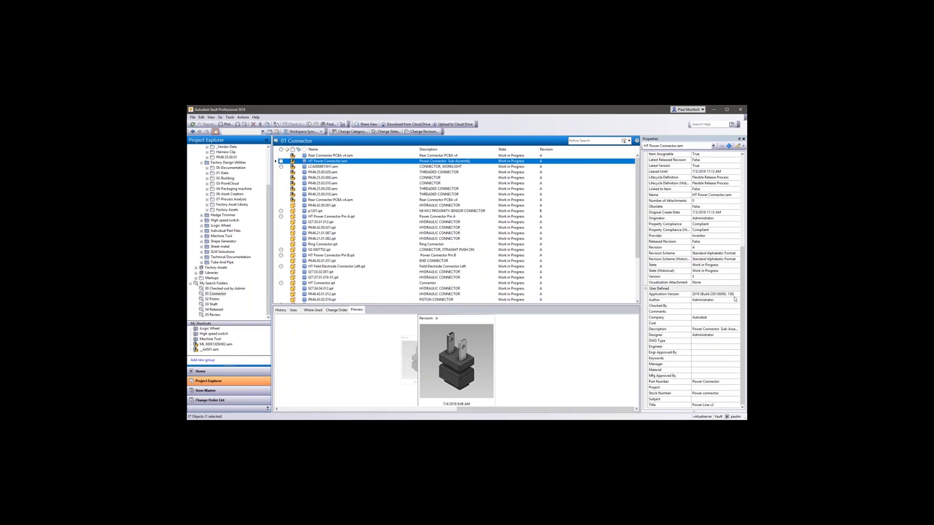
Browse 02 Piston, 03 Shaft, 00 Checked out by Admin, 05 Review, ending on 04 Released.
left_click(213, 299)
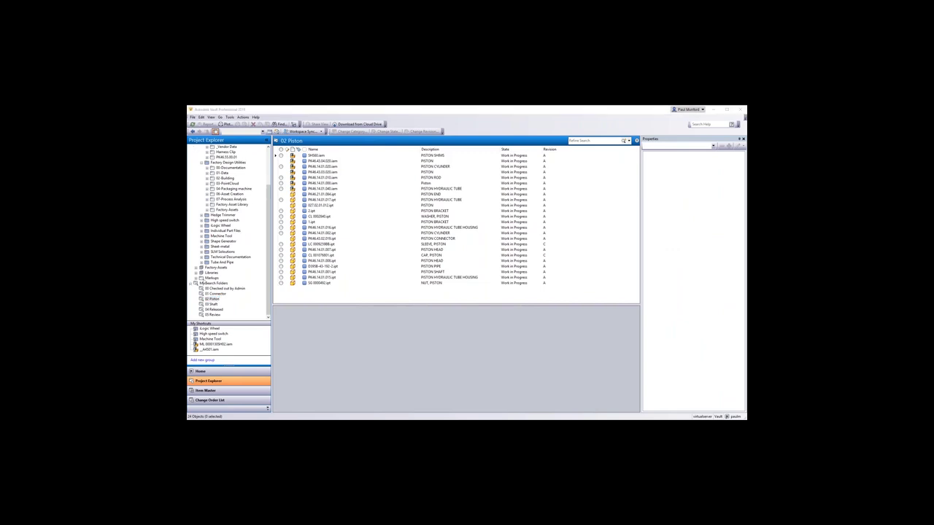
left_click(211, 304)
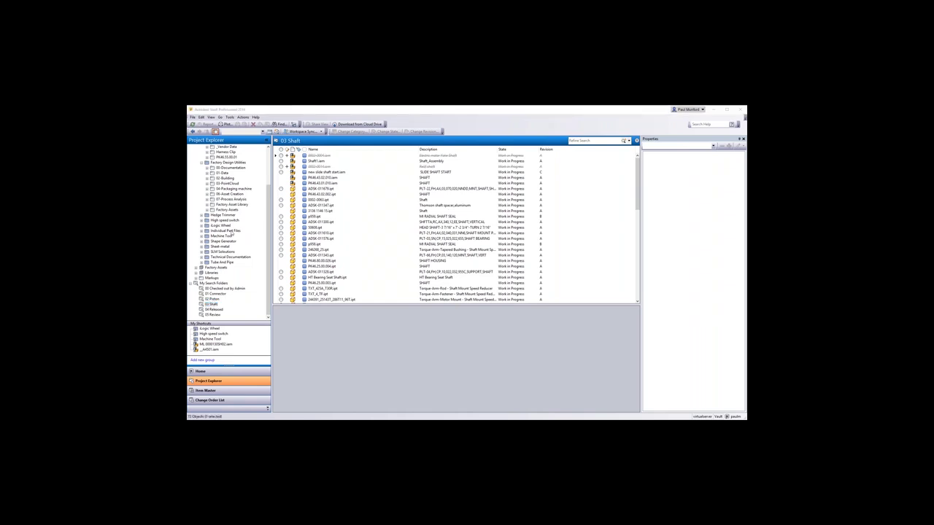
left_click(224, 288)
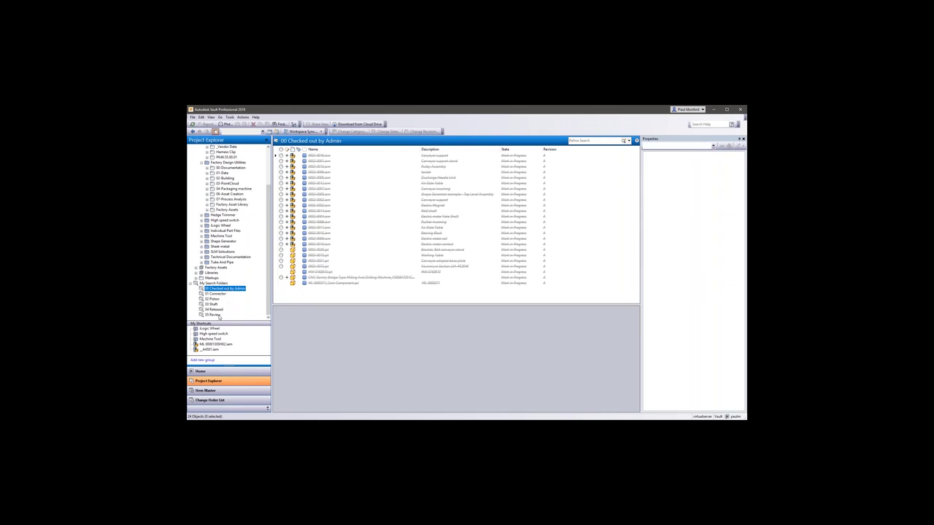
left_click(213, 314)
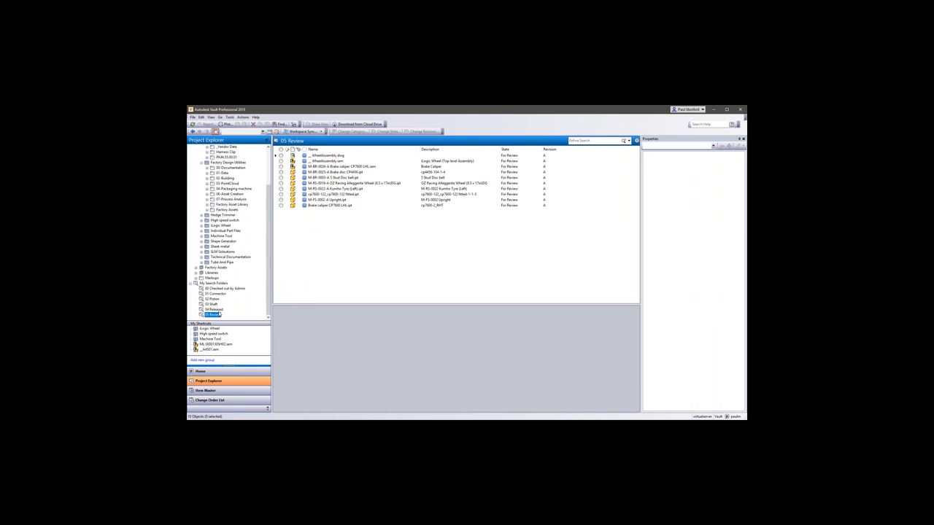
left_click(215, 310)
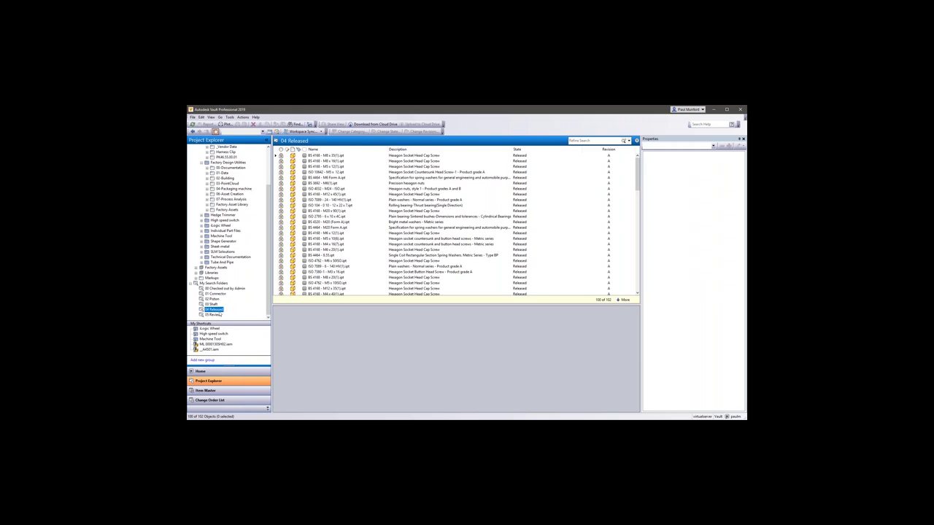
Open change order ECO-000018 from the Change Order List and read its title.
left_click(235, 402)
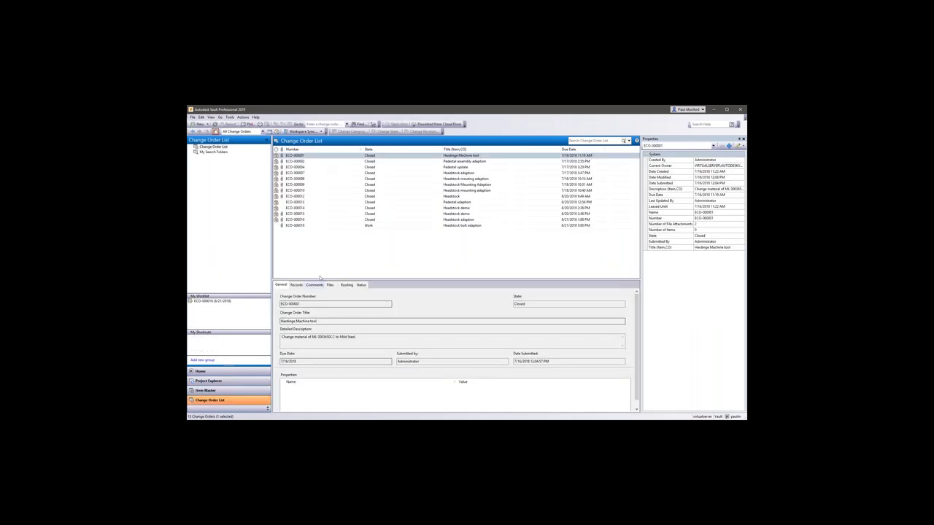
left_click(321, 226)
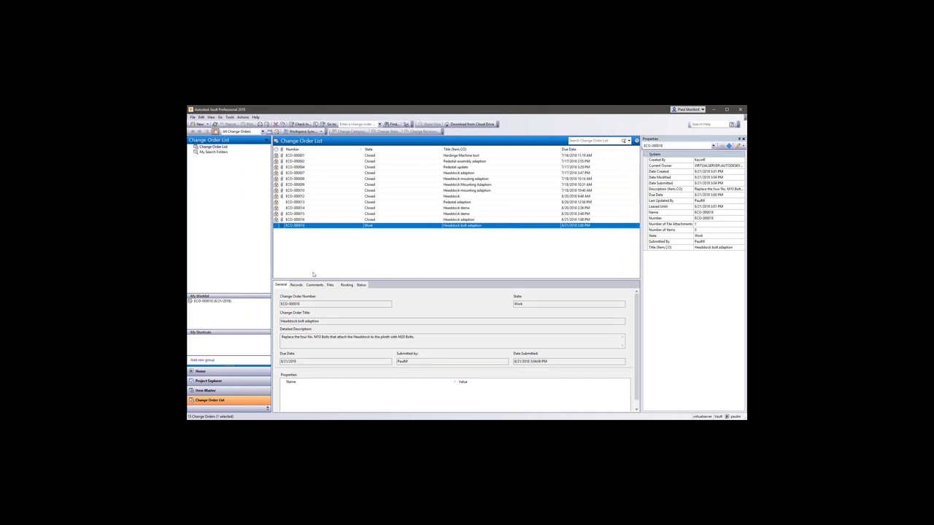
double_click(313, 303)
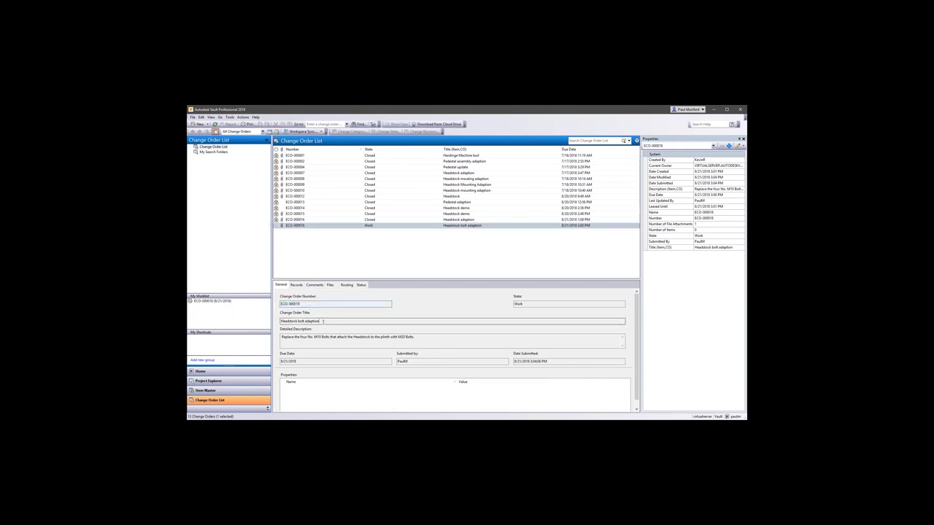
left_click_drag(323, 321, 276, 330)
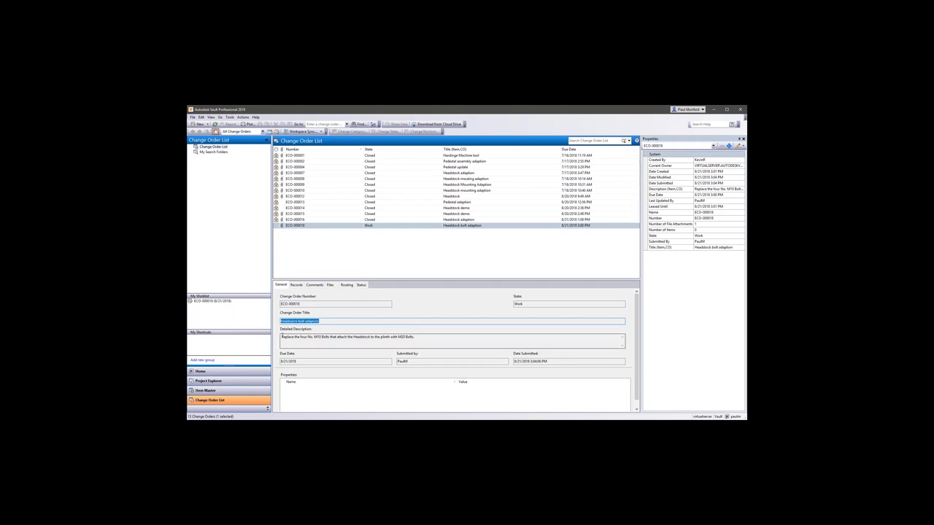
Read the Headstock bolt adaption description and show the Comments tab.
left_click(302, 343)
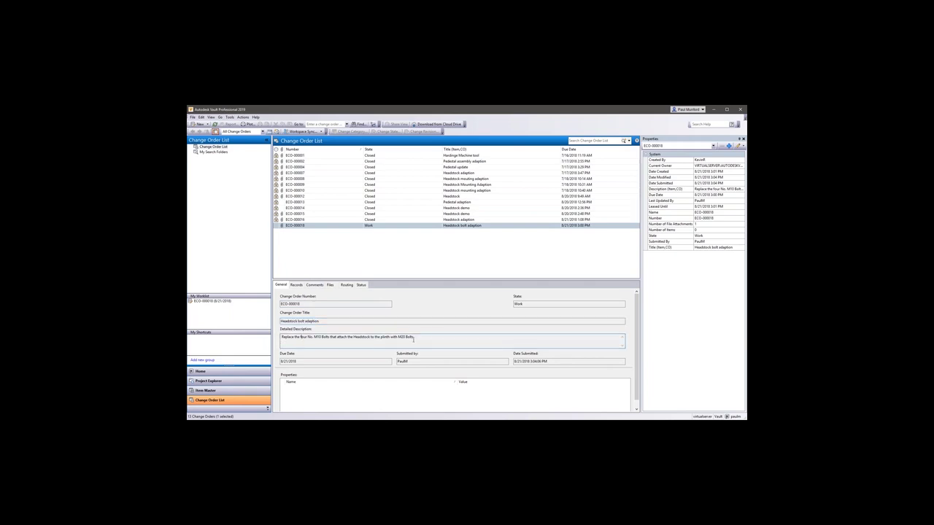
left_click_drag(419, 338, 287, 346)
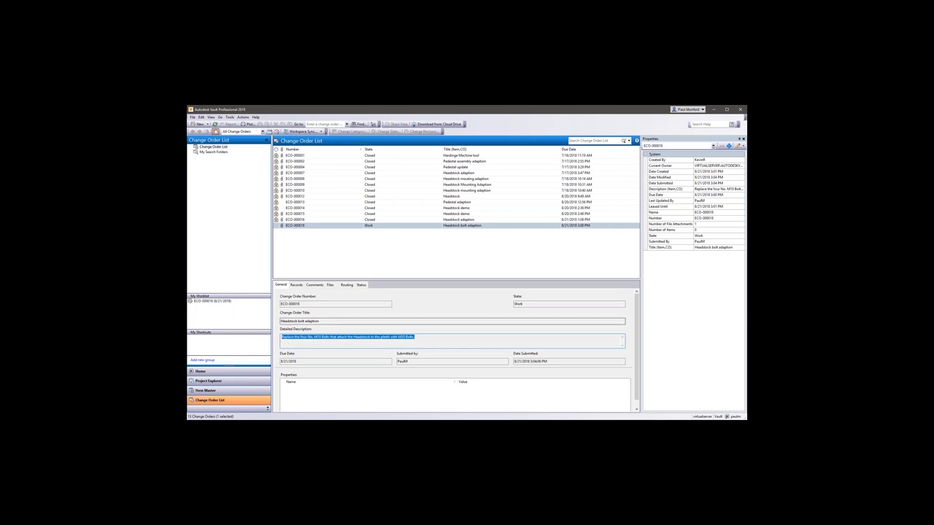
left_click(315, 285)
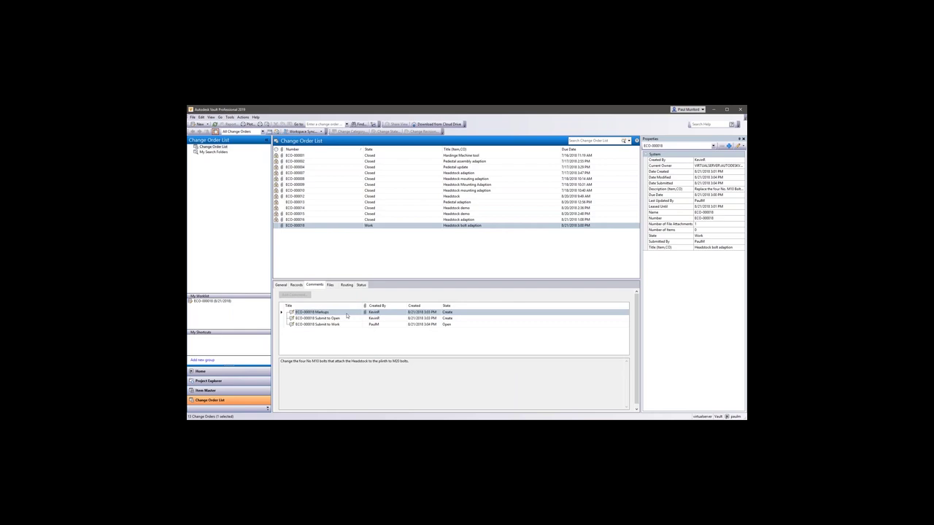
Read the Submit to Open and Submit to Work comments, then view the workflow status.
left_click(340, 319)
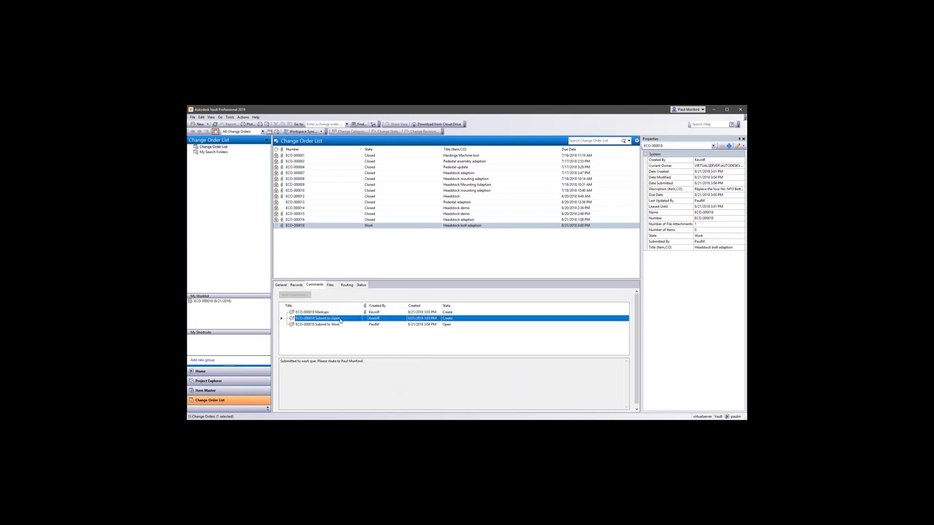
left_click(338, 325)
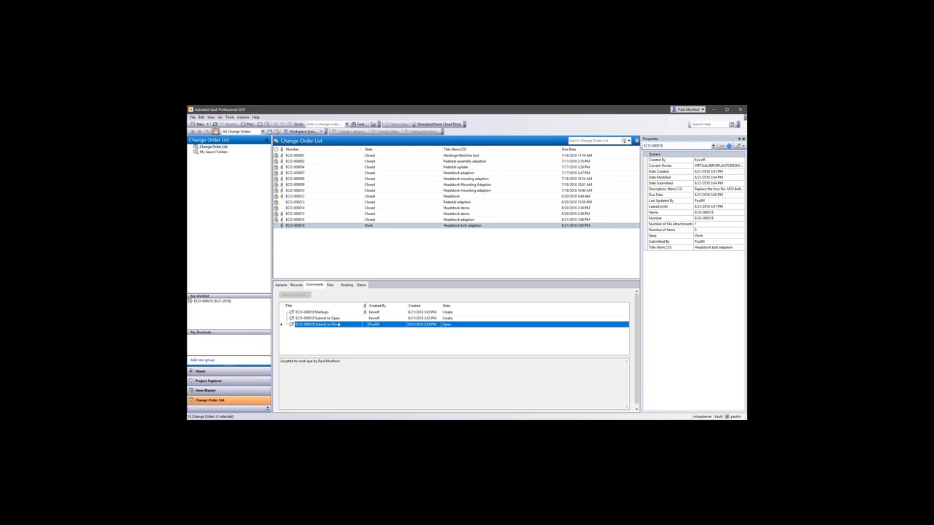
left_click(361, 285)
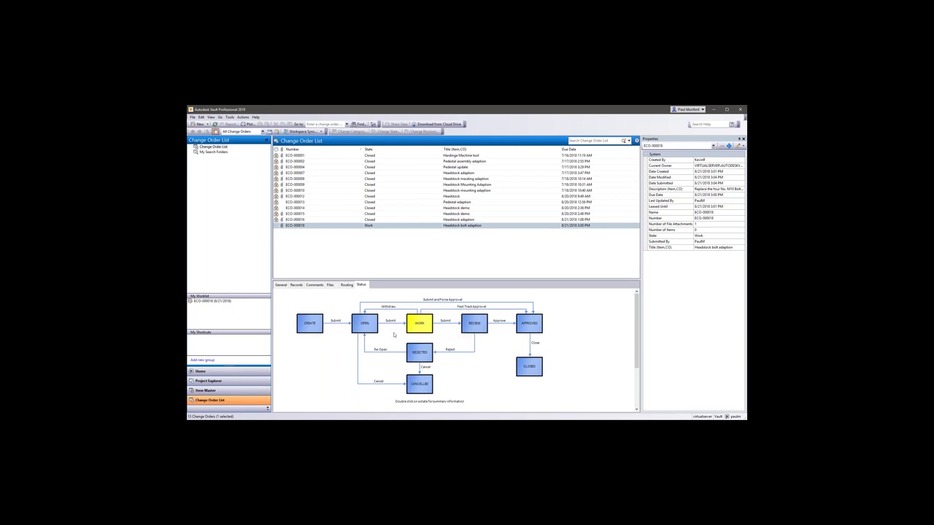
View the markup DWF note requesting M20 bolts, then select ML 00001305H02.iam for actions.
left_click(330, 285)
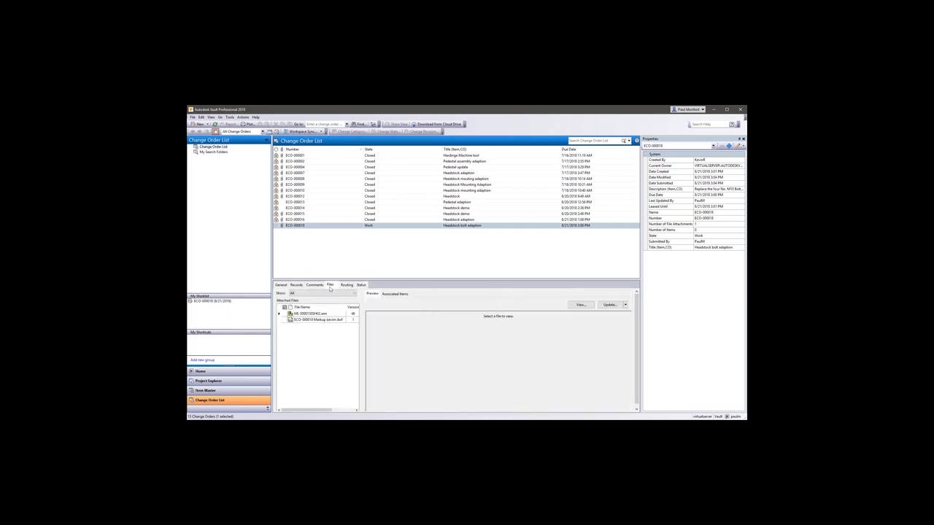
left_click(315, 319)
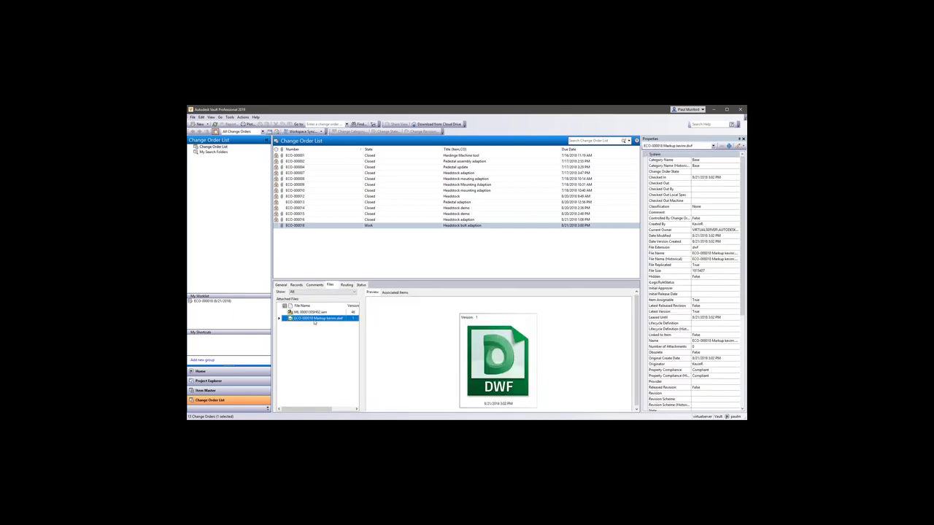
double_click(480, 362)
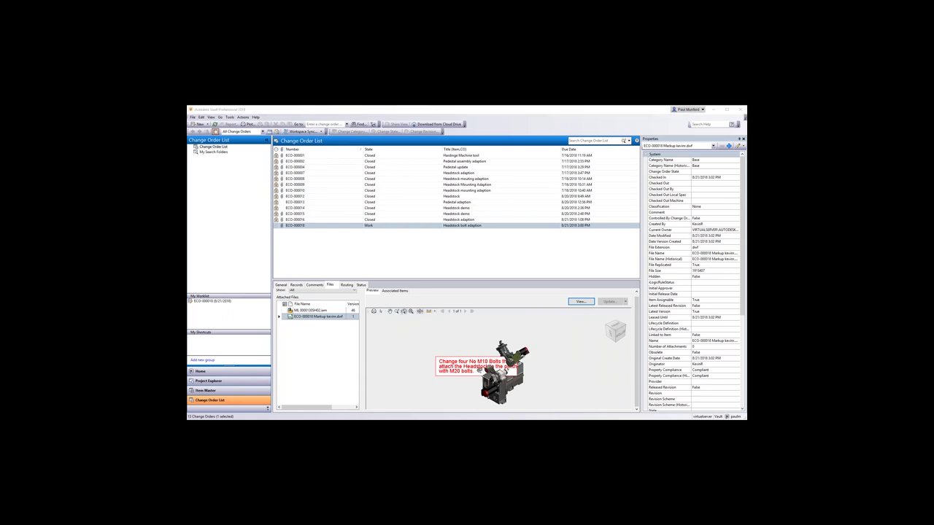
scroll(509, 392, "up", 5)
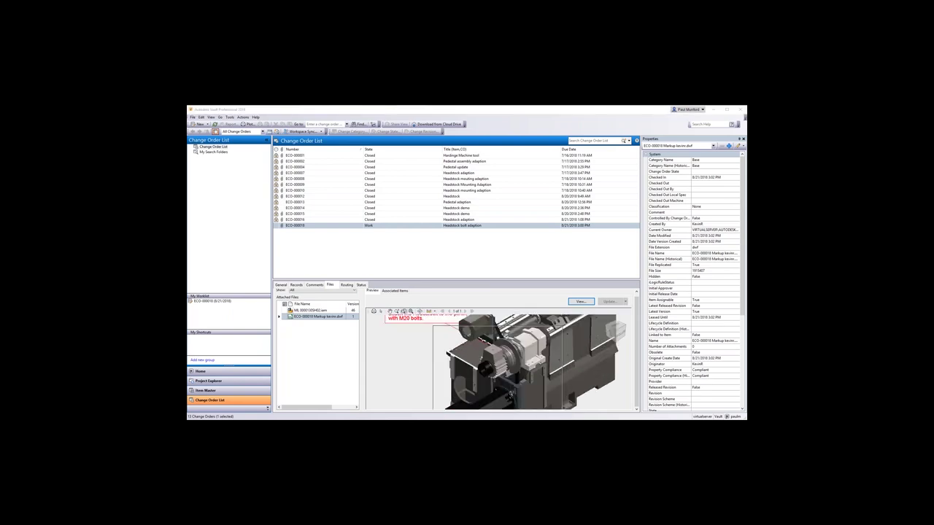
middle_click_drag(415, 349, 408, 367)
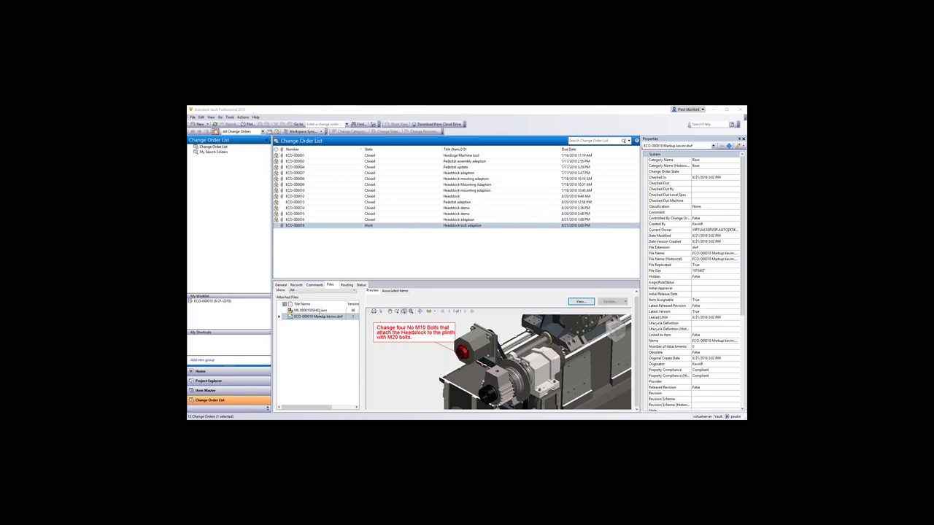
left_click(319, 314)
right_click(319, 311)
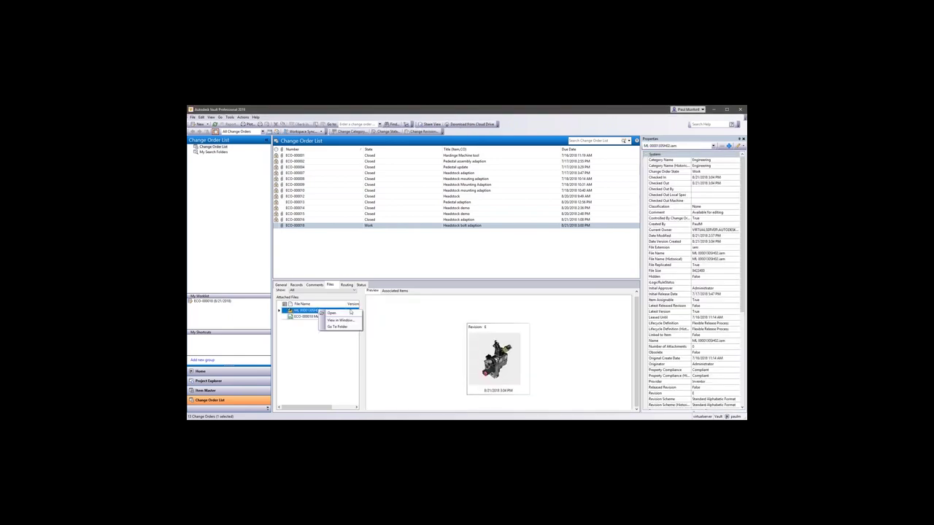
Check out ML 00001305H02.iam from ECO-000018 and open it in Inventor.
left_click(351, 312)
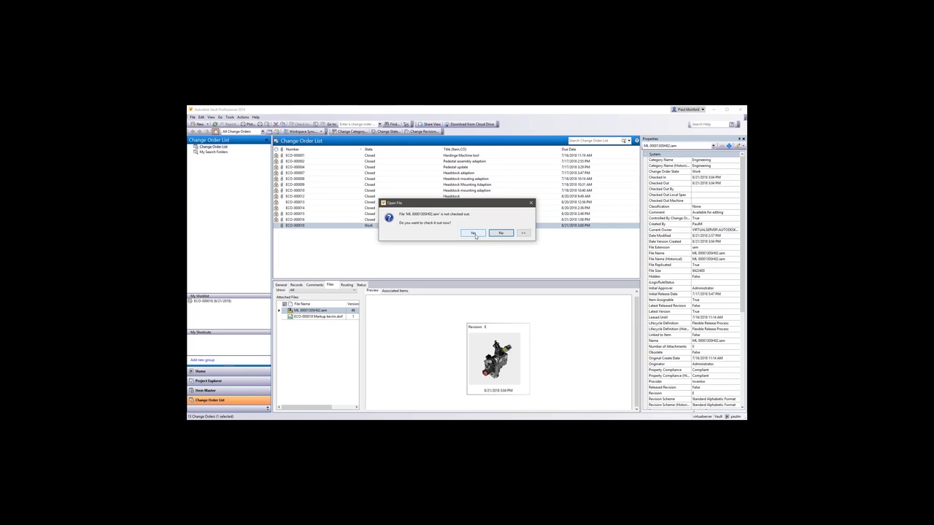
left_click(475, 234)
left_click(472, 233)
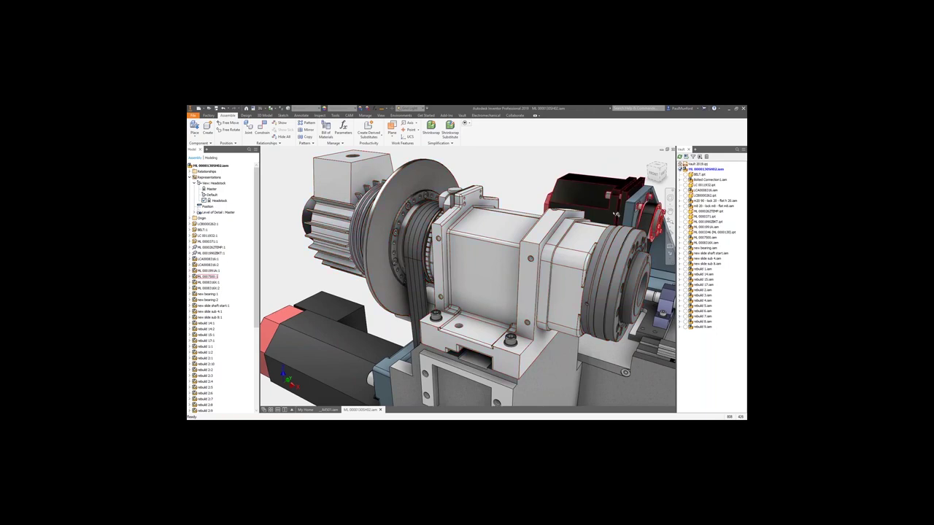
Start in-place editing of the base part beneath the headstock.
mouse_move(691, 176)
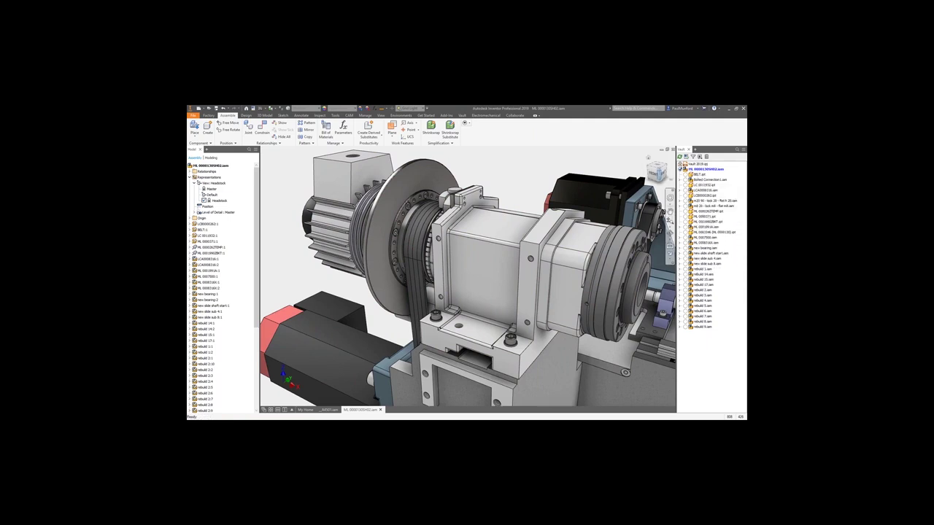
right_click(511, 173)
key("Escape")
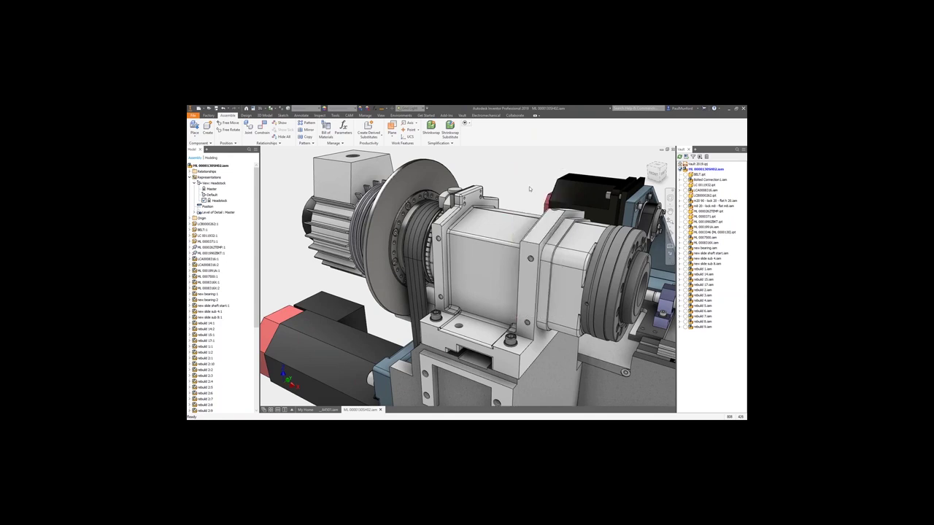
left_click(441, 373)
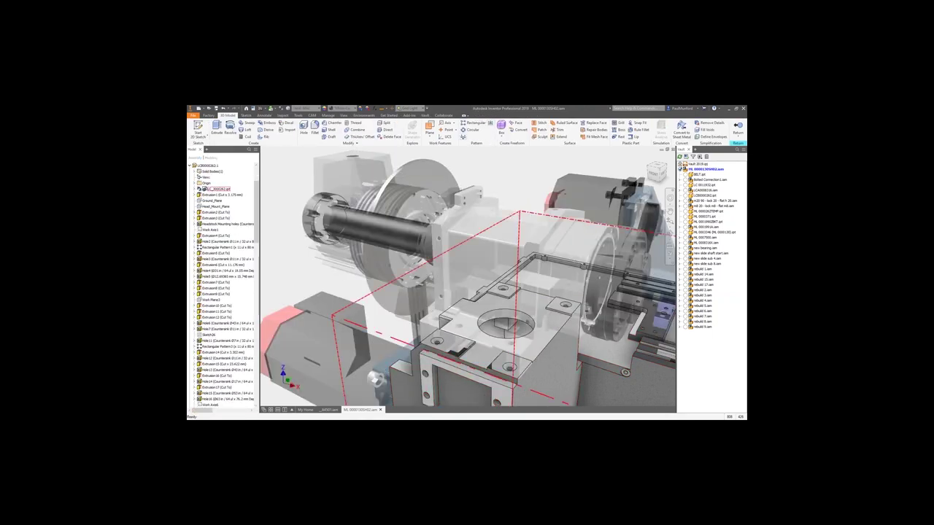
Set the Headstock Mounting Holes feature's thread size to 20 (M20x2.5).
left_click(223, 224)
right_click(437, 341)
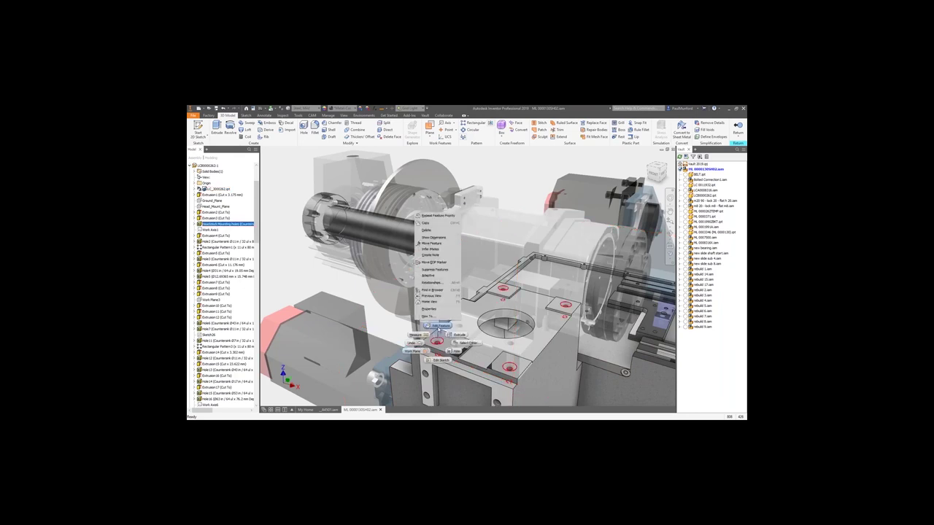
left_click(430, 241)
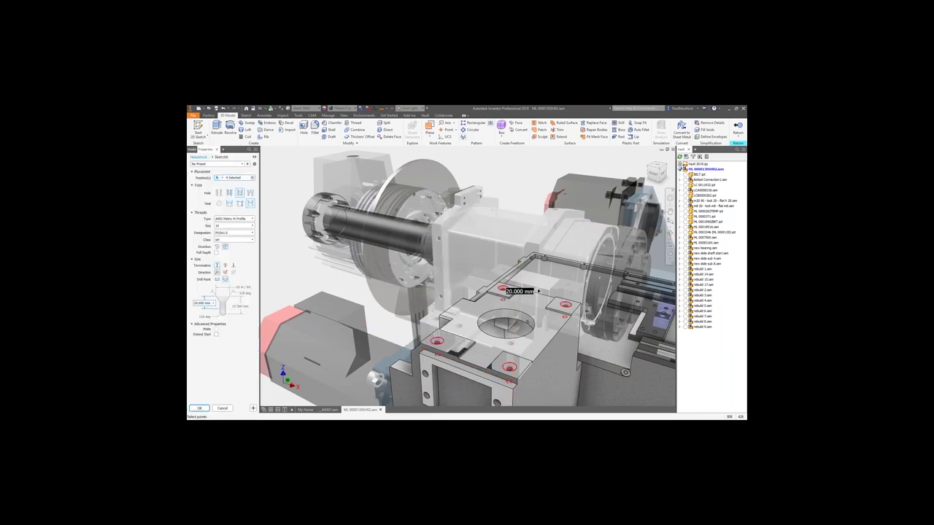
left_click(538, 291)
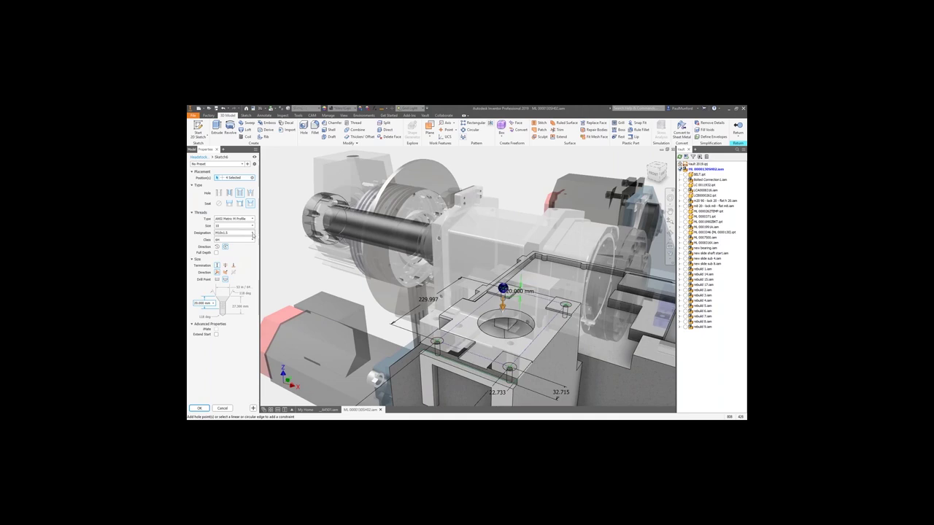
left_click(242, 232)
left_click(242, 227)
left_click(242, 226)
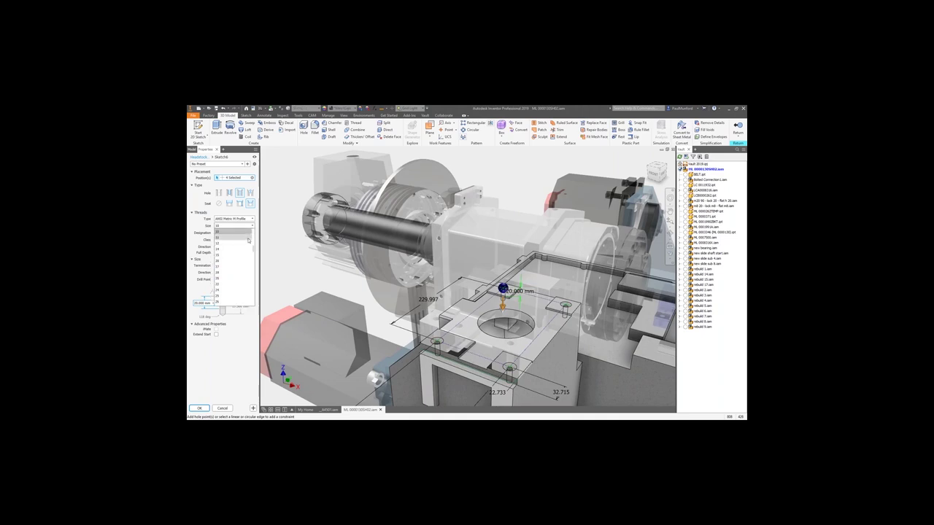
left_click(241, 278)
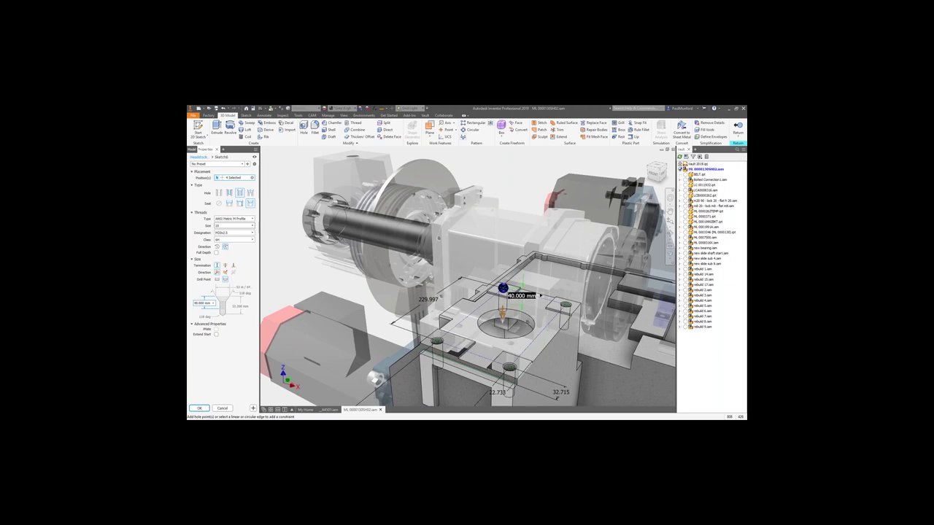
Apply the hole change, check out all affected files, and finish the in-place part edit.
right_click(299, 290)
left_click(289, 257)
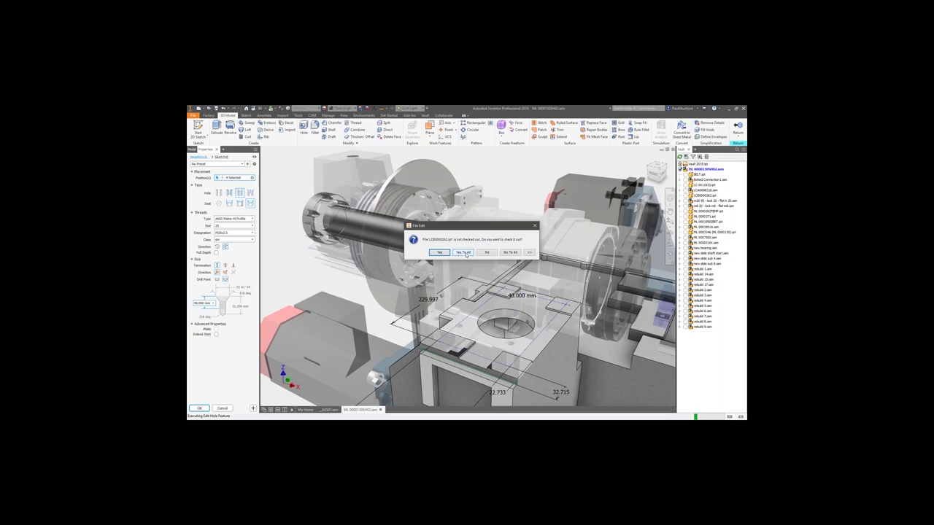
left_click(465, 252)
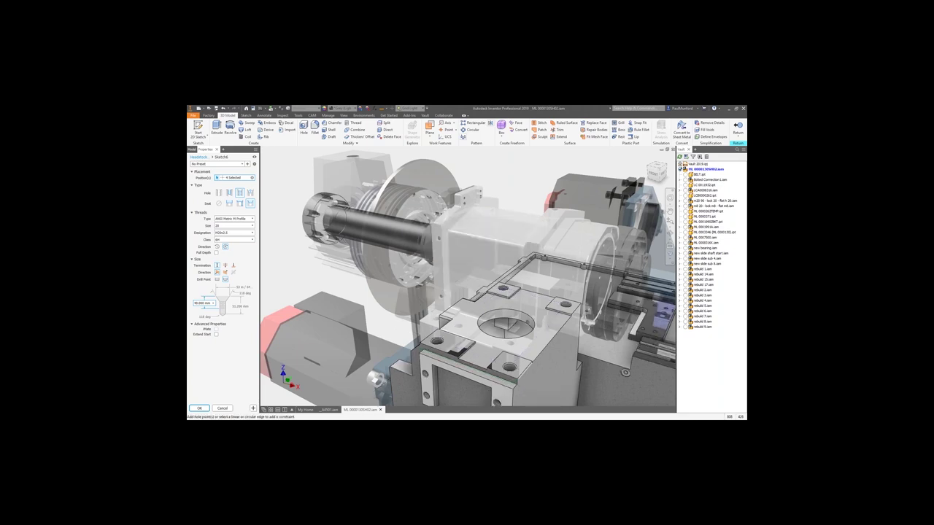
key("h")
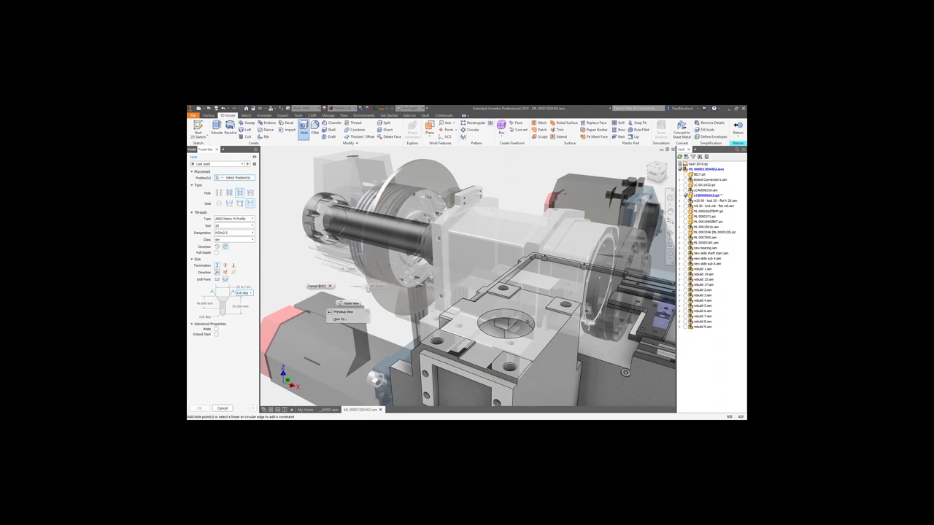
key("Escape")
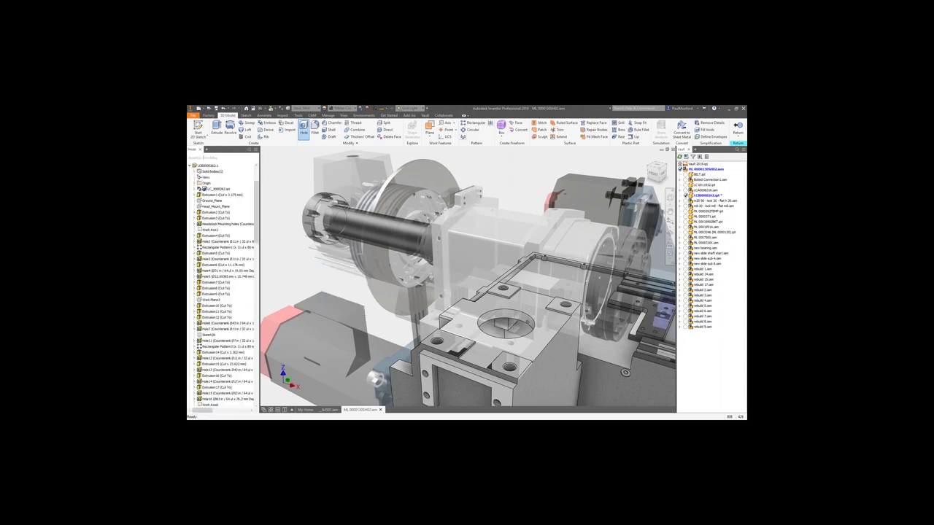
right_click(343, 292)
left_click(338, 312)
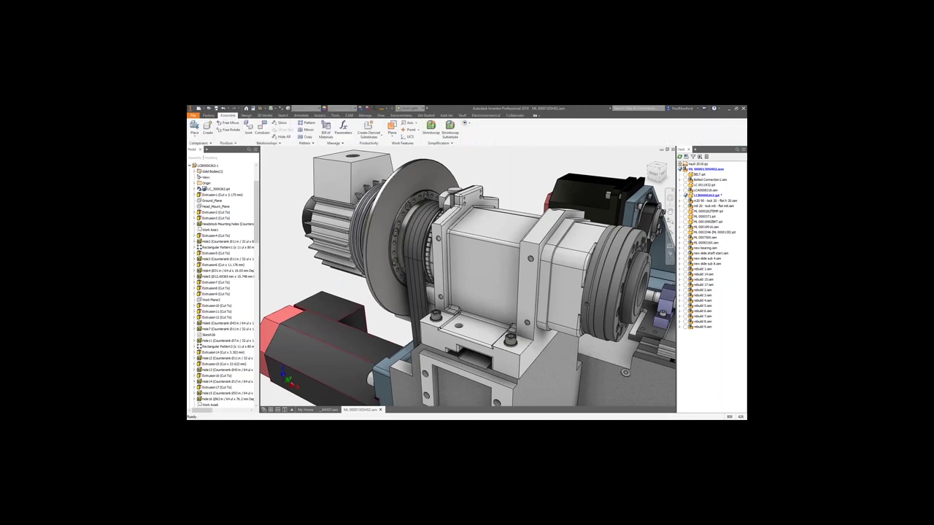
Change the headstock bolted connection's bolt diameter to 20 mm in Design Accelerator.
right_click(347, 288)
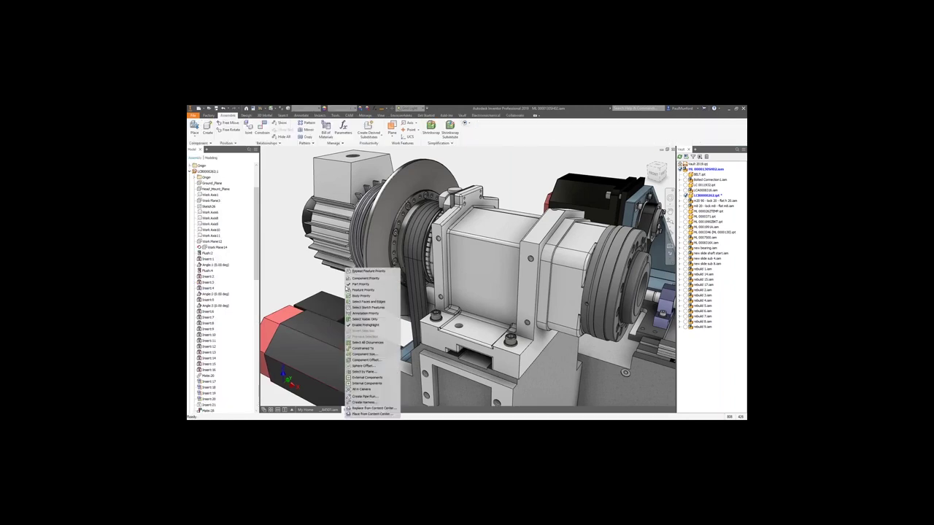
left_click(348, 289)
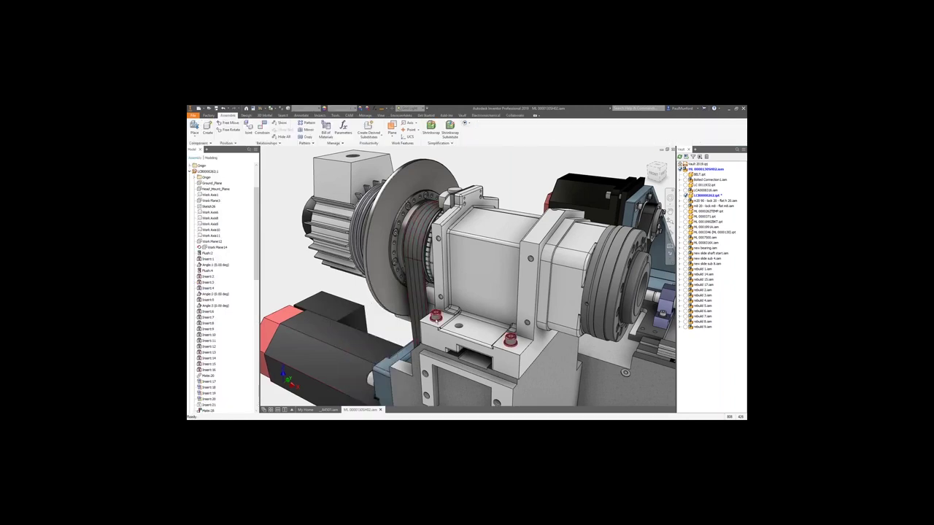
right_click(436, 317)
left_click(439, 337)
left_click(463, 252)
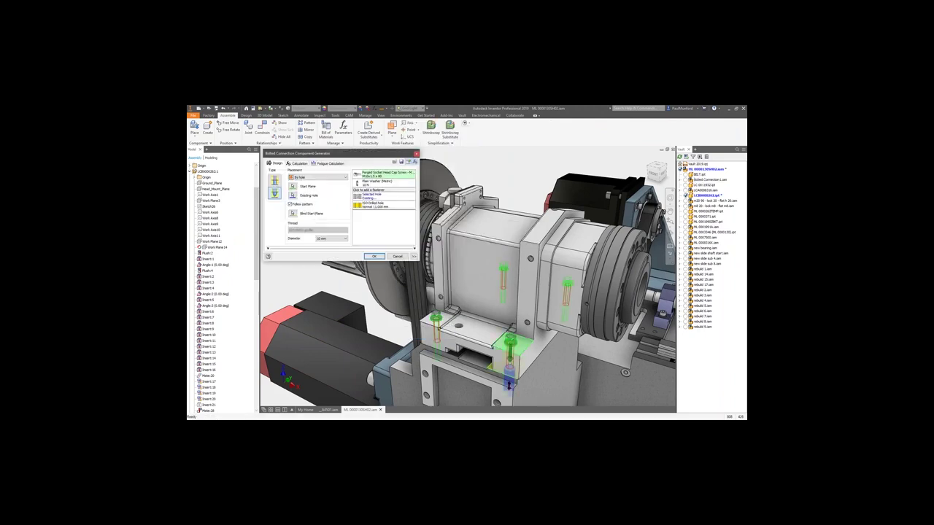
left_click(346, 238)
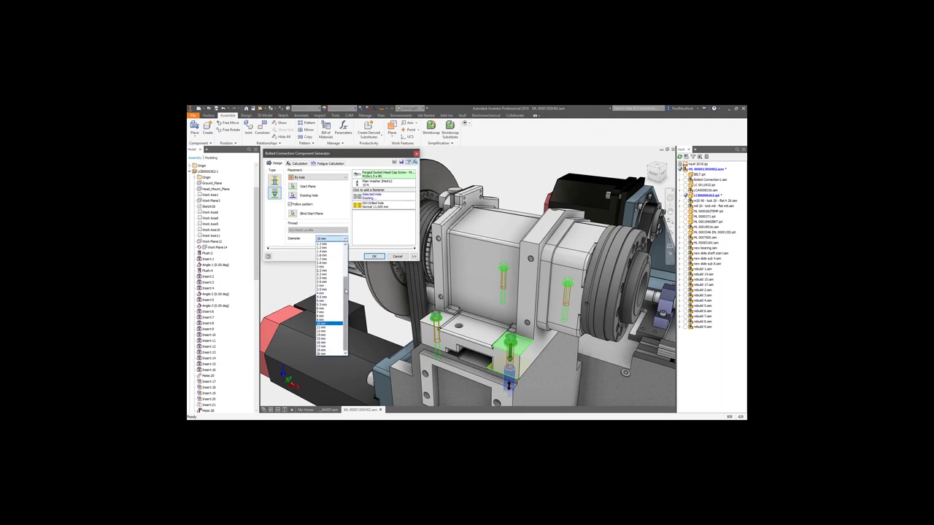
left_click(331, 354)
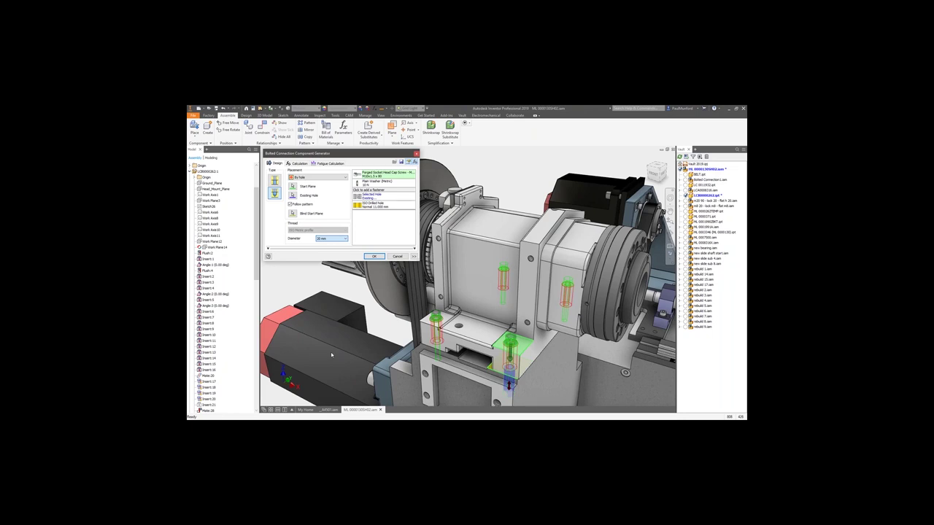
left_click(373, 256)
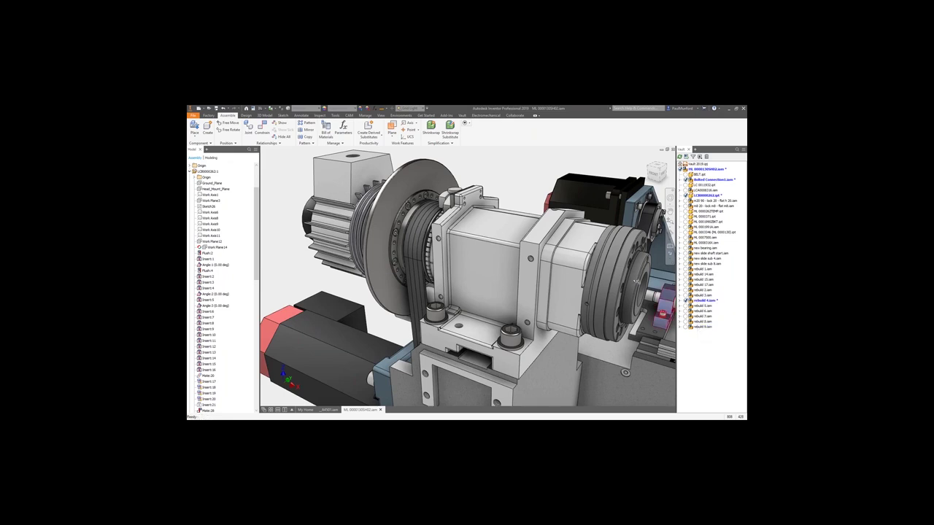
Save the headstock assembly together with all its changed files.
left_click(640, 281)
left_click(216, 108)
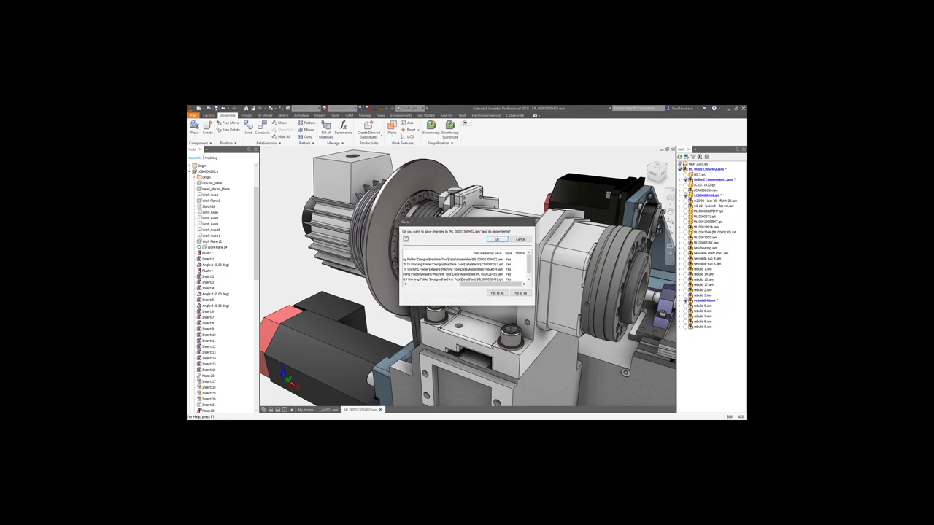
key("Return")
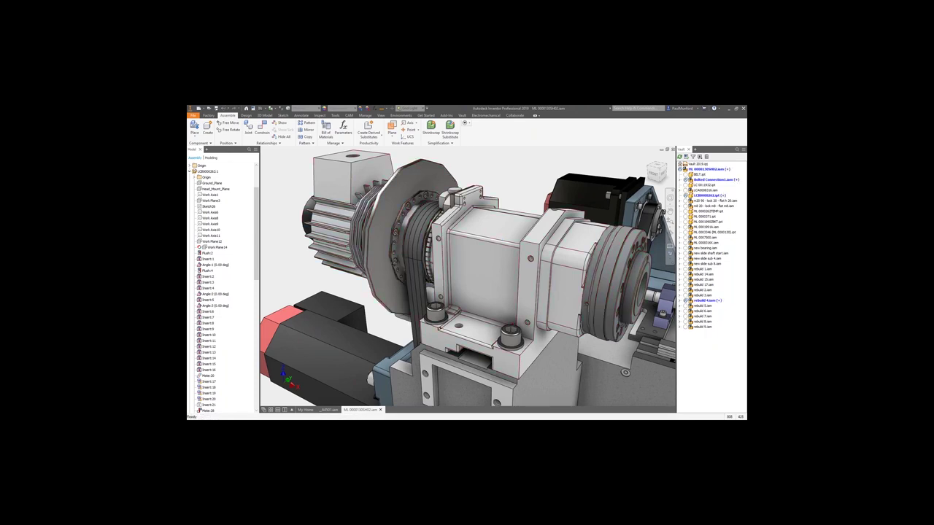
Check the 6 changed headstock files into the vault.
left_click(462, 116)
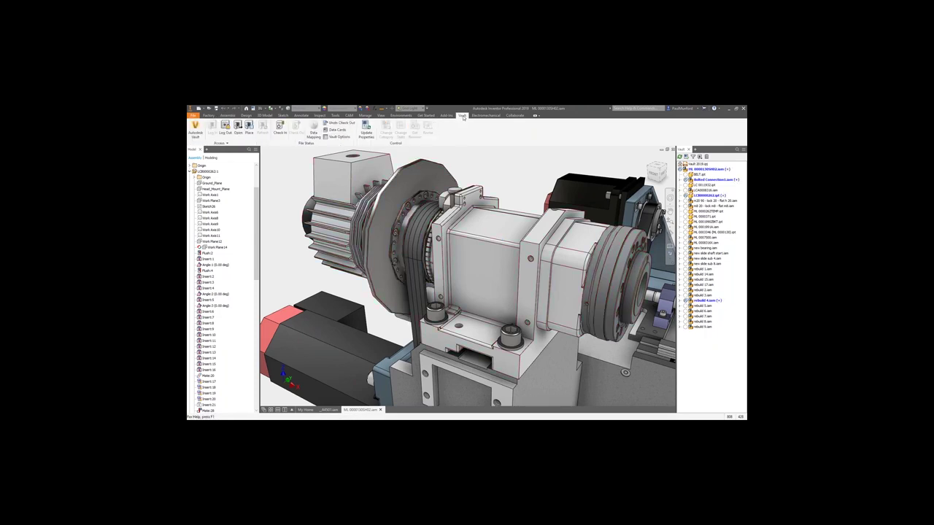
left_click(280, 129)
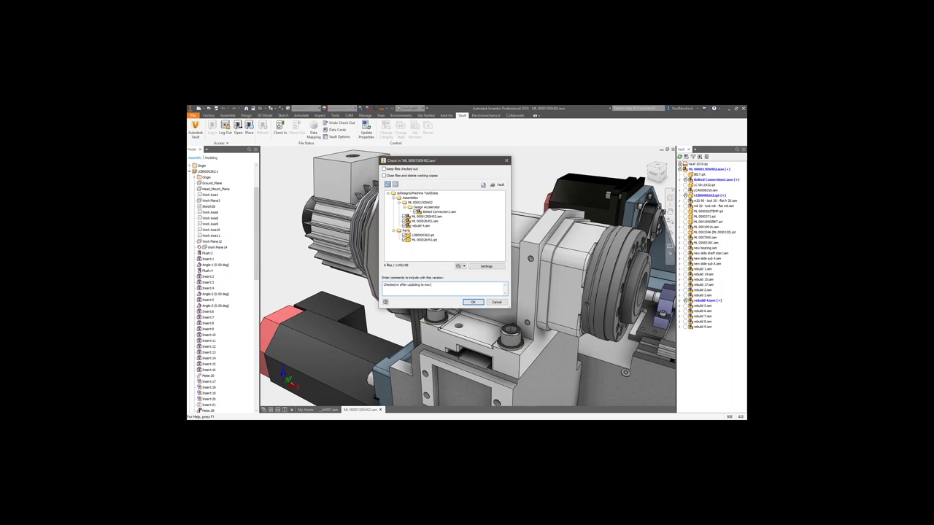
left_click(471, 302)
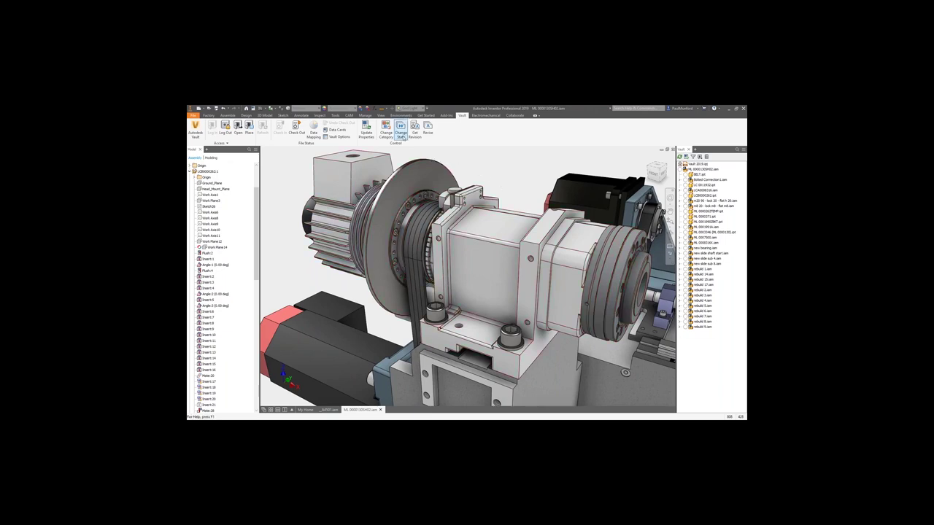
Change the headstock assembly's state to For Review with comment 'Under review', then return to Vault.
left_click(401, 134)
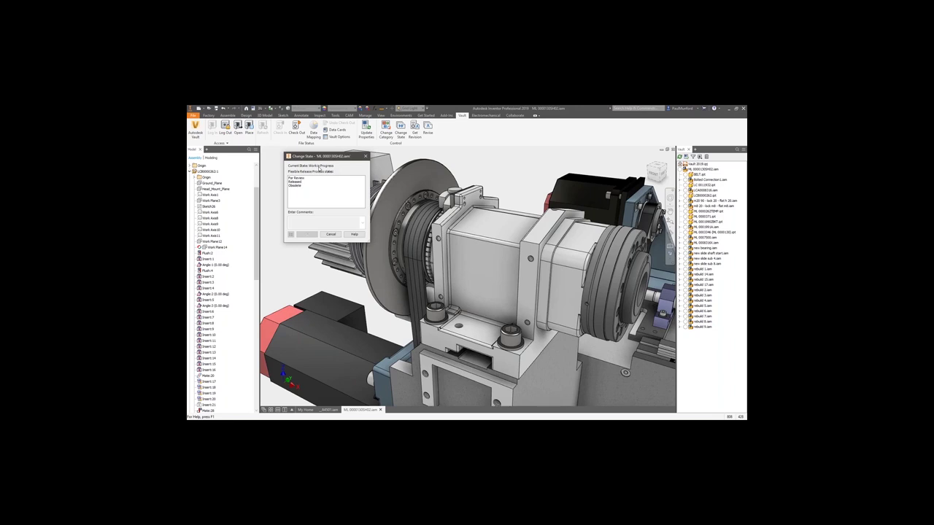
left_click(296, 178)
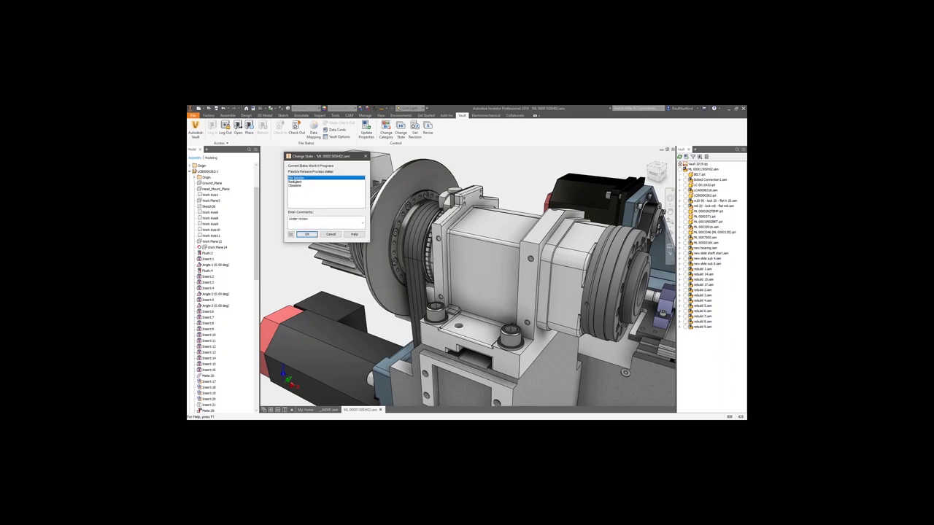
left_click(307, 234)
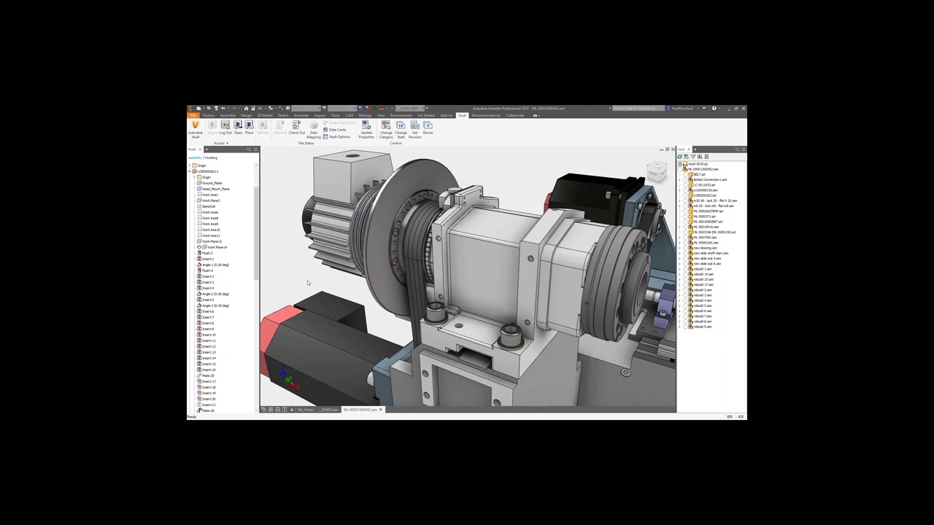
key("alt+Tab")
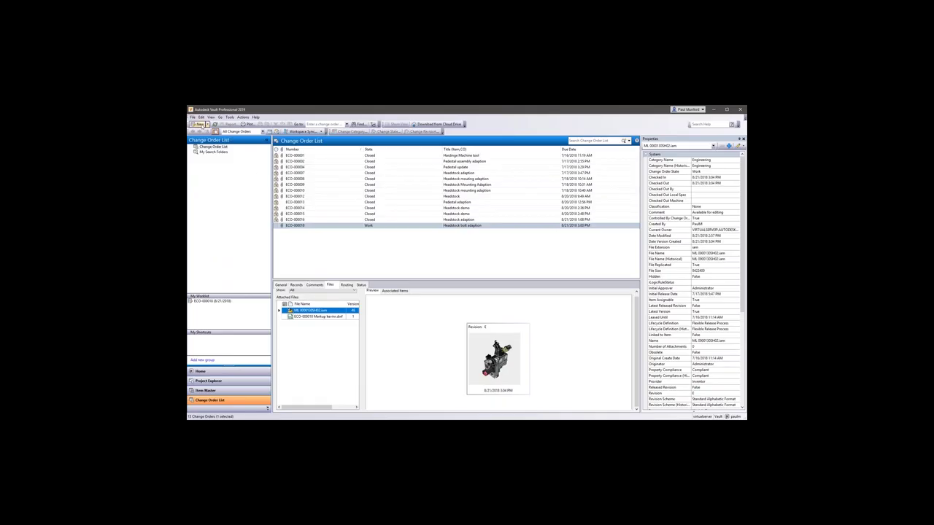
Log out of Vault and sign back in under the other user's account.
left_click(192, 117)
left_click(208, 145)
left_click(456, 278)
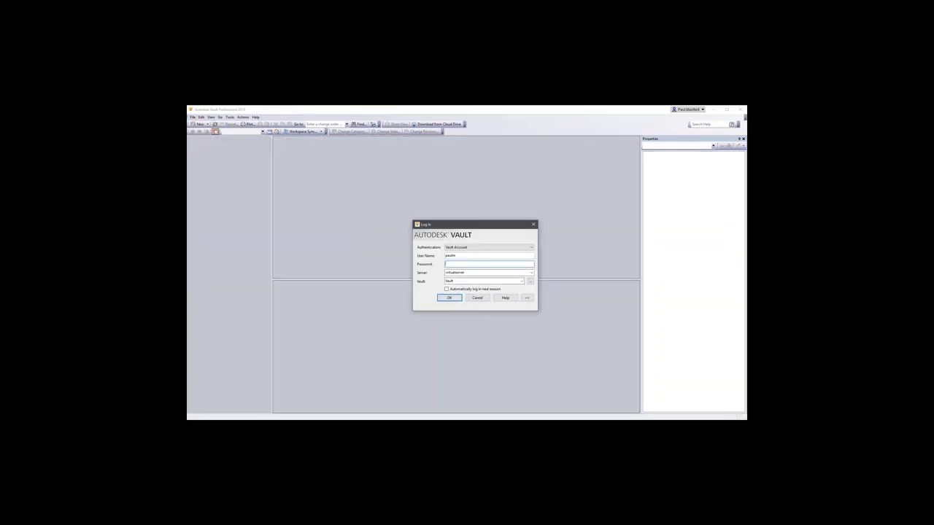
type("ki")
type("vin")
key("Return")
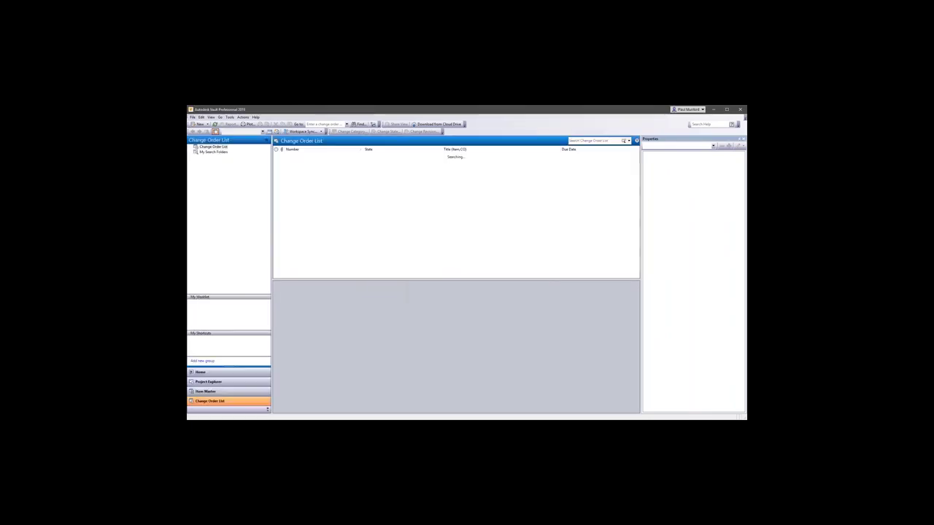
left_click(217, 381)
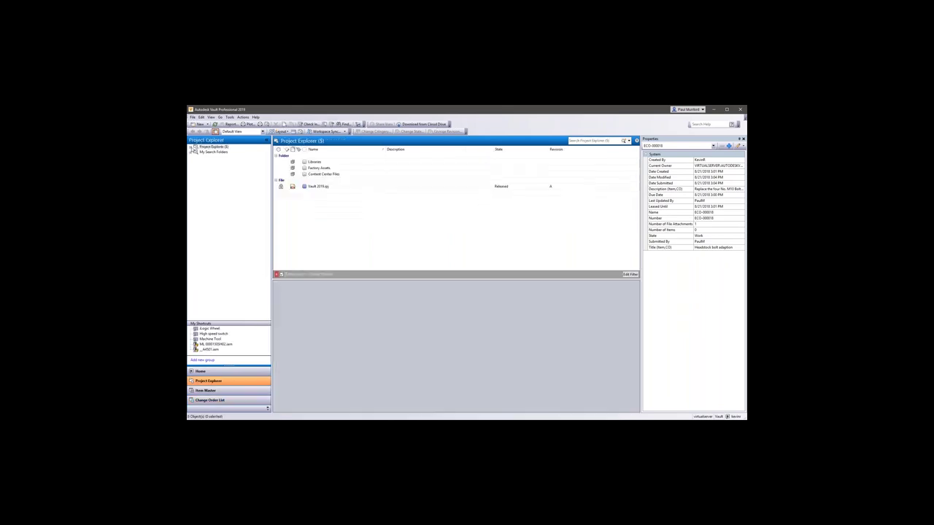
Browse the Designs > Balzer Pacific project folders, from CAD Interoperability to Factory Design Utilities.
left_click(196, 158)
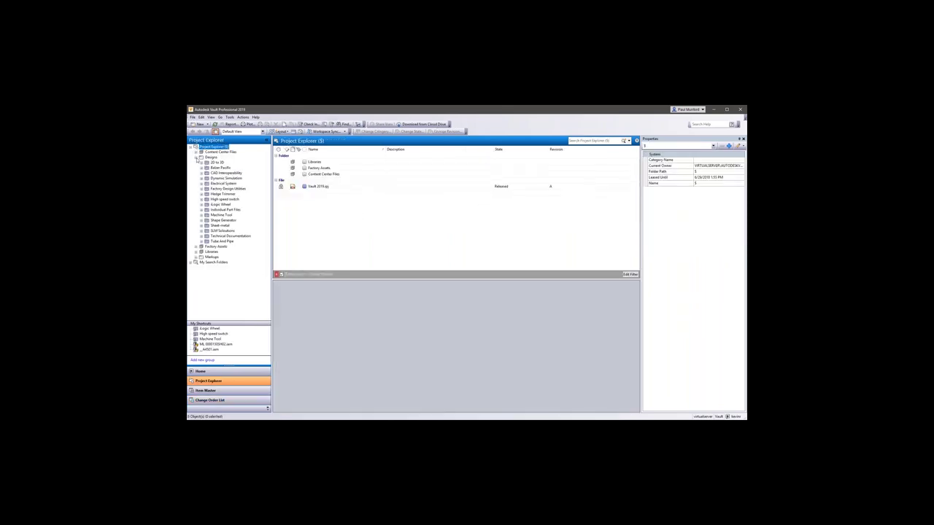
left_click(216, 162)
left_click(220, 167)
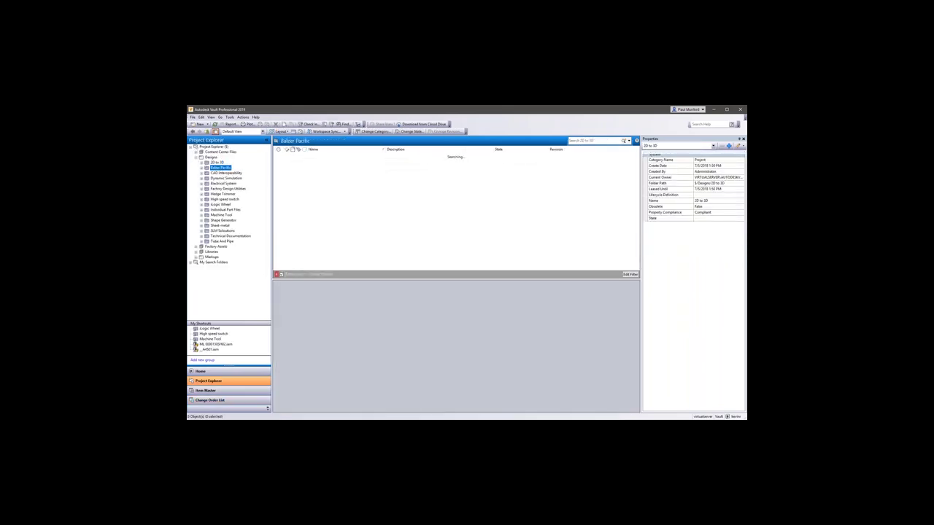
left_click(227, 173)
left_click(226, 178)
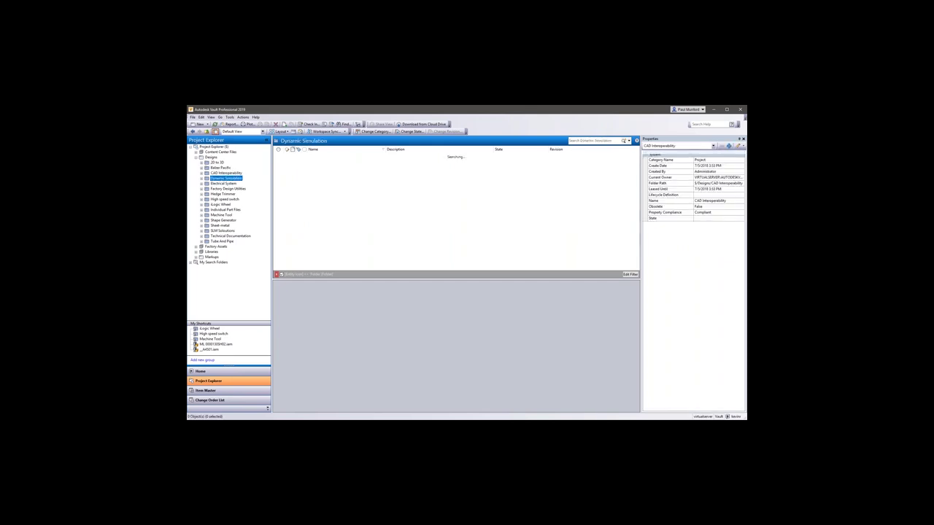
left_click(223, 183)
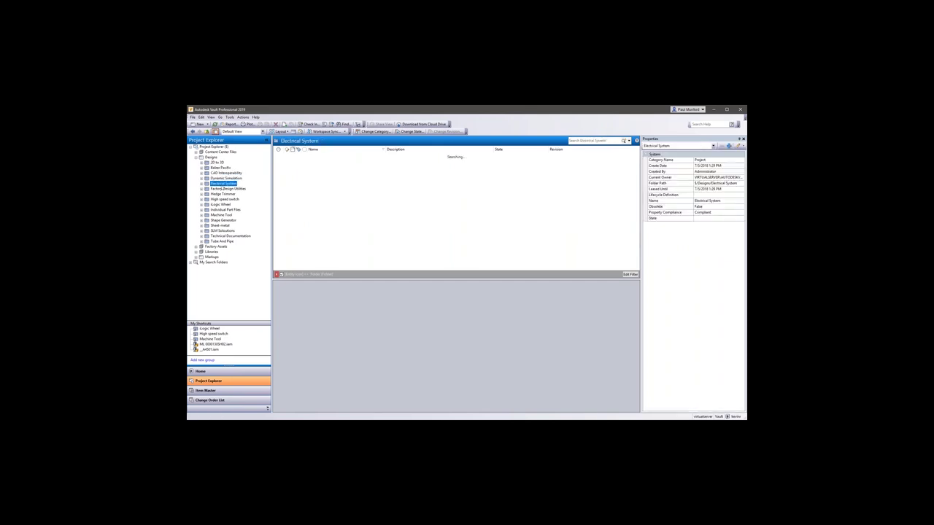
left_click(222, 189)
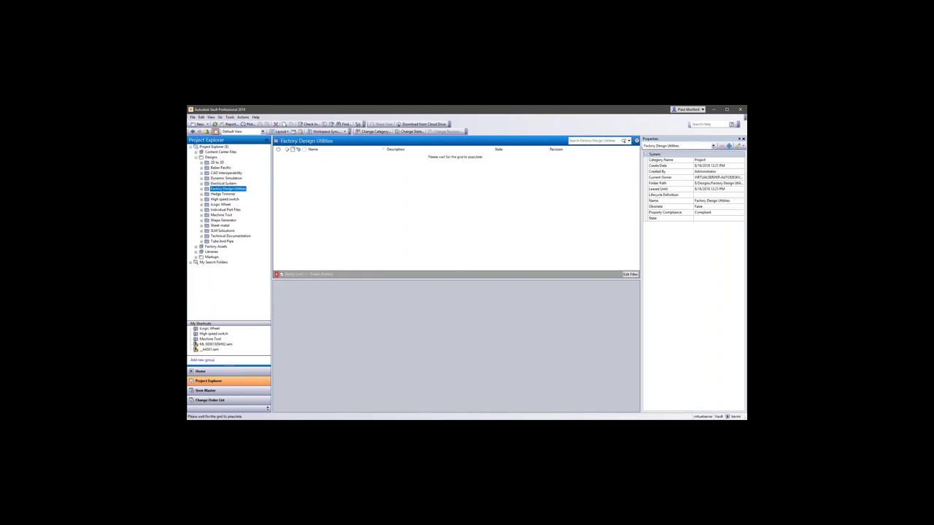
Review the 05 Review and 04 Released saved searches, then show the Change Order List.
left_click(191, 263)
left_click(218, 294)
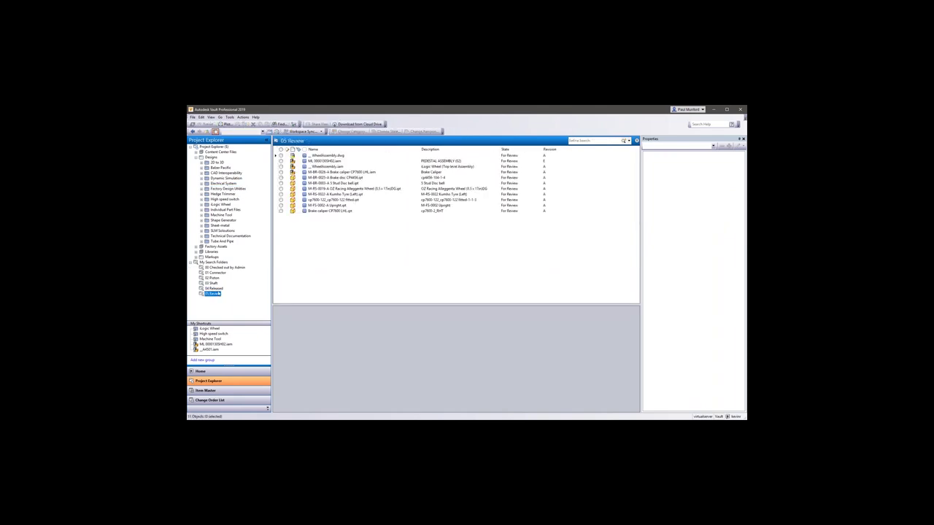
left_click(214, 288)
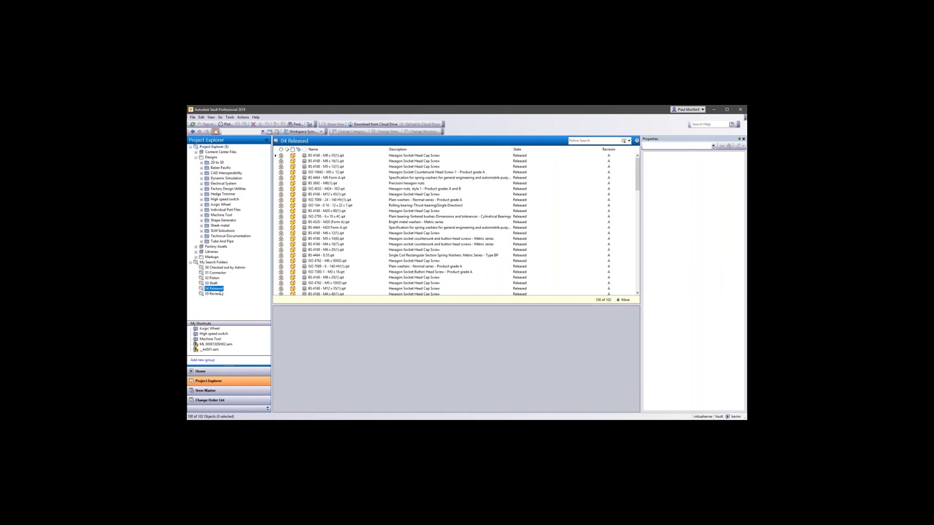
left_click(227, 401)
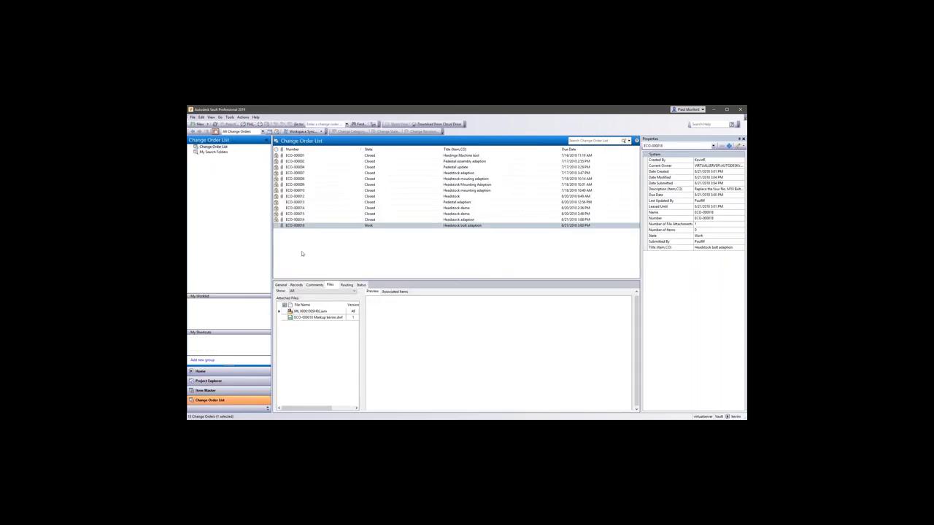
Display ECO-000018's workflow status diagram with the view set to All Change Orders.
left_click(302, 226)
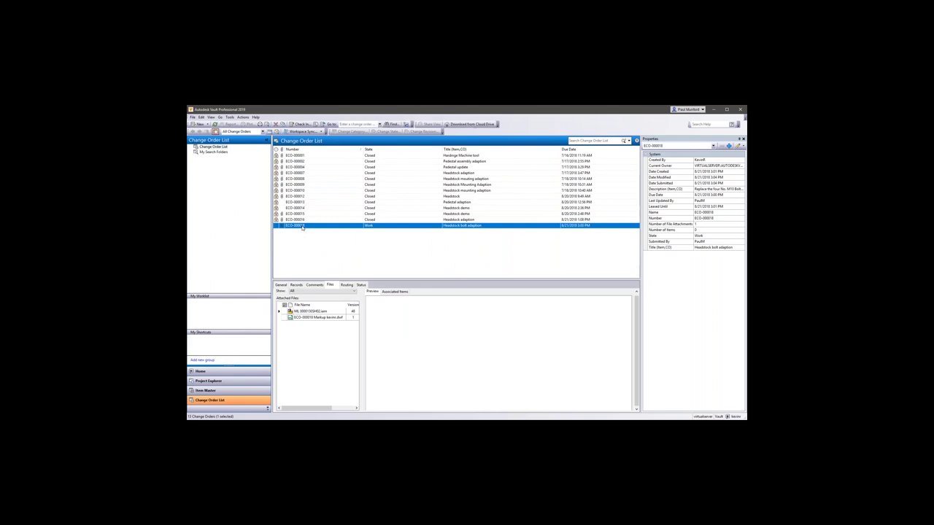
left_click(361, 285)
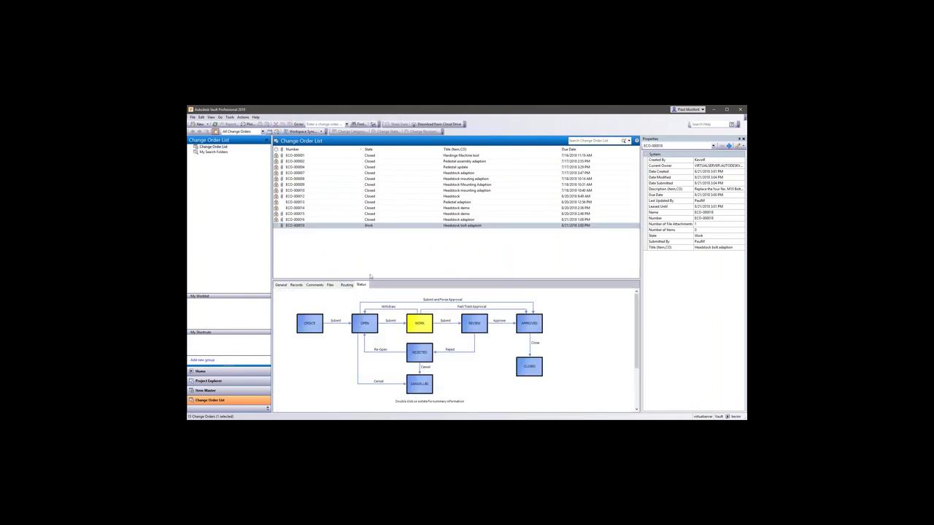
right_click(361, 227)
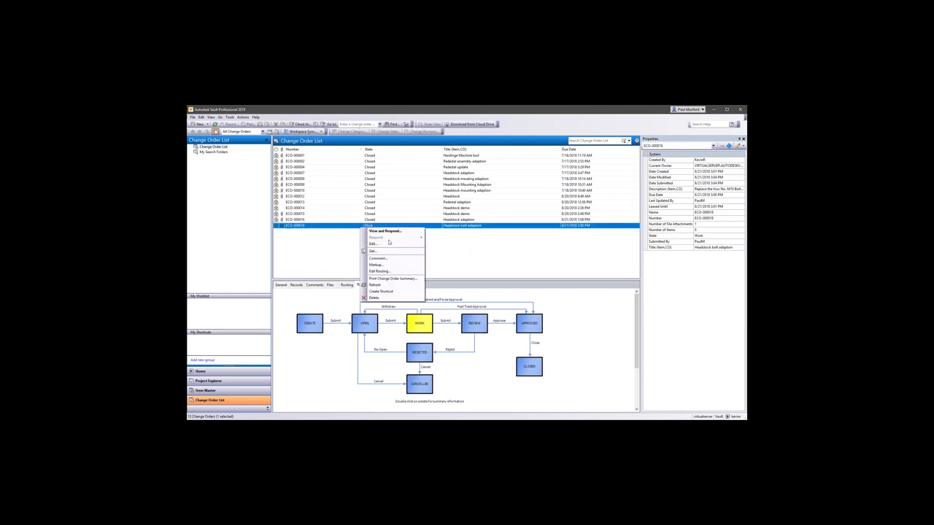
left_click(336, 246)
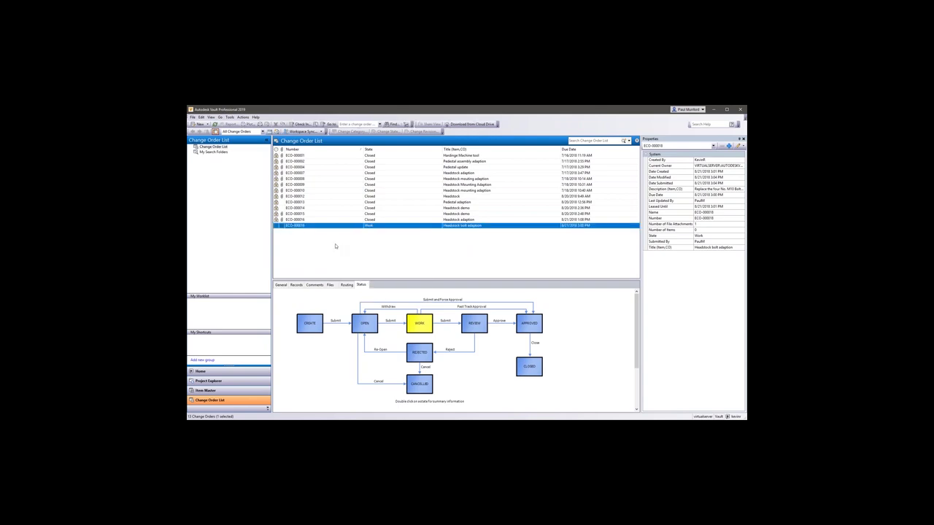
left_click(224, 131)
Log in to Vault under a different user account.
left_click(219, 145)
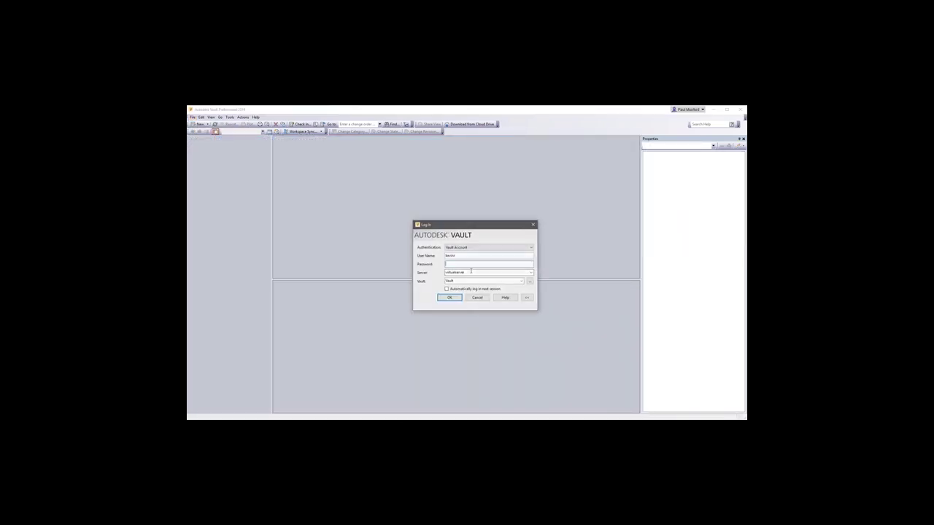
type("kevinr")
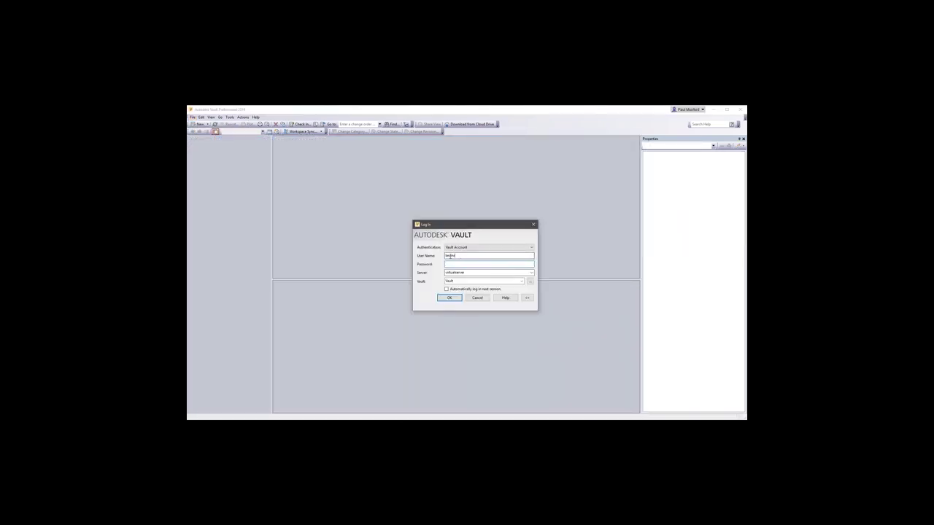
double_click(450, 255)
type("paulm")
key("Return")
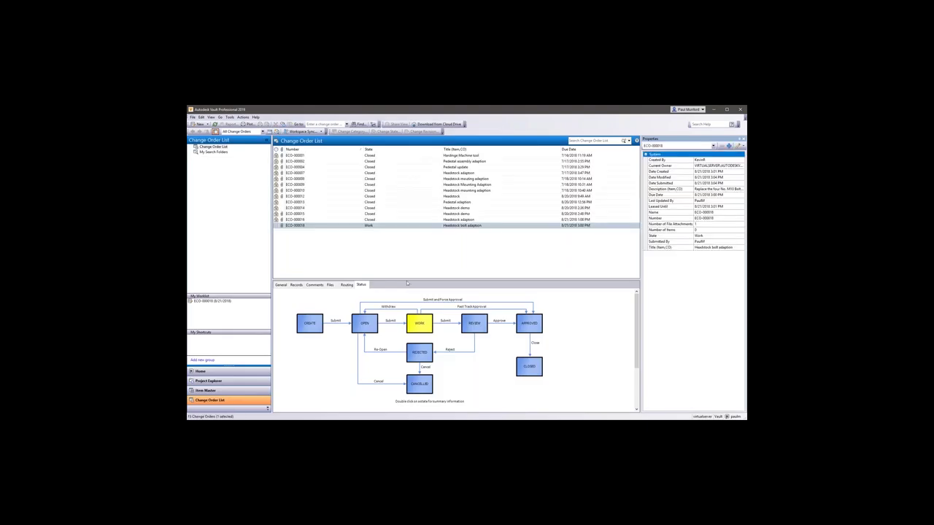
Submit ECO-000018 for review with the comment 'Submitted for review'.
right_click(334, 226)
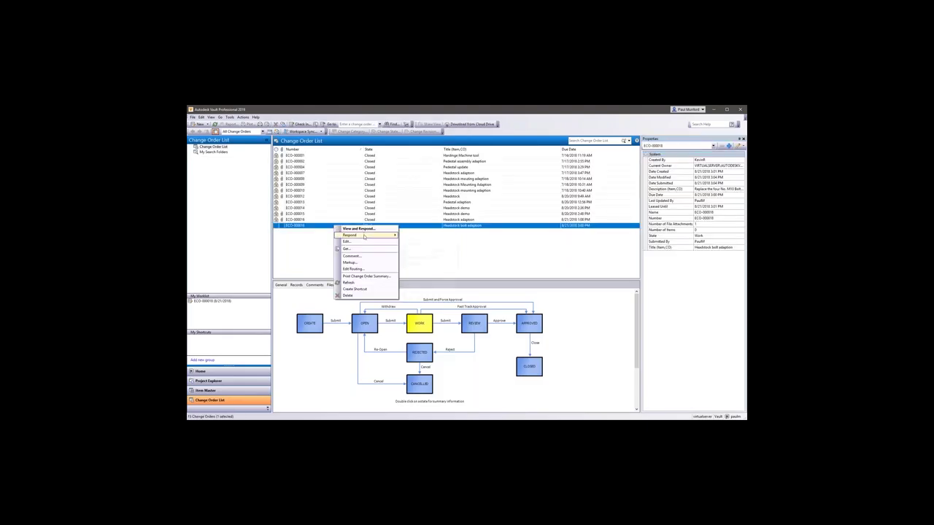
mouse_move(364, 236)
left_click(427, 243)
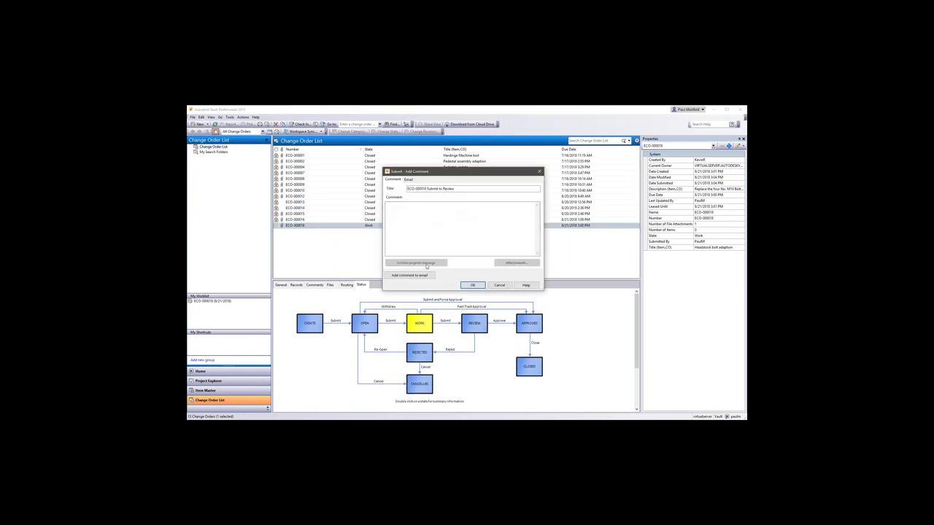
type("Submitted")
type("for review.")
left_click(472, 285)
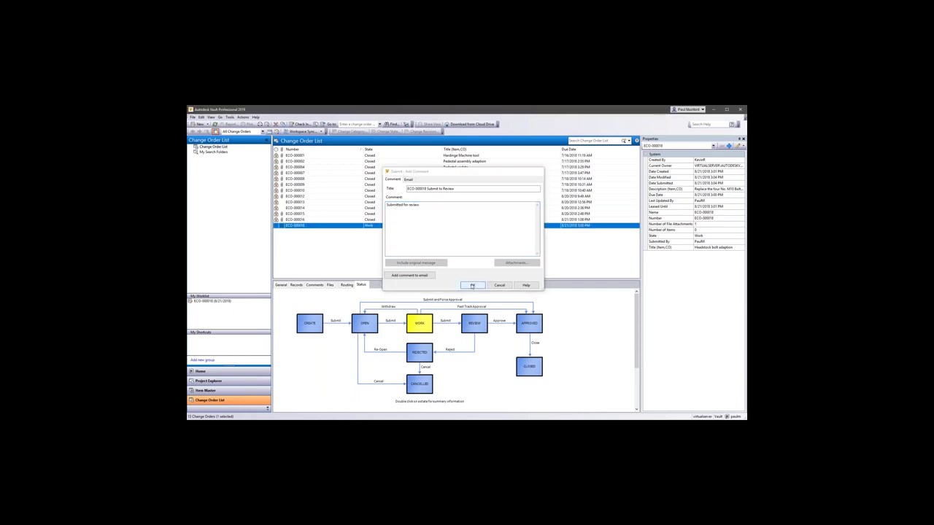
left_click(193, 117)
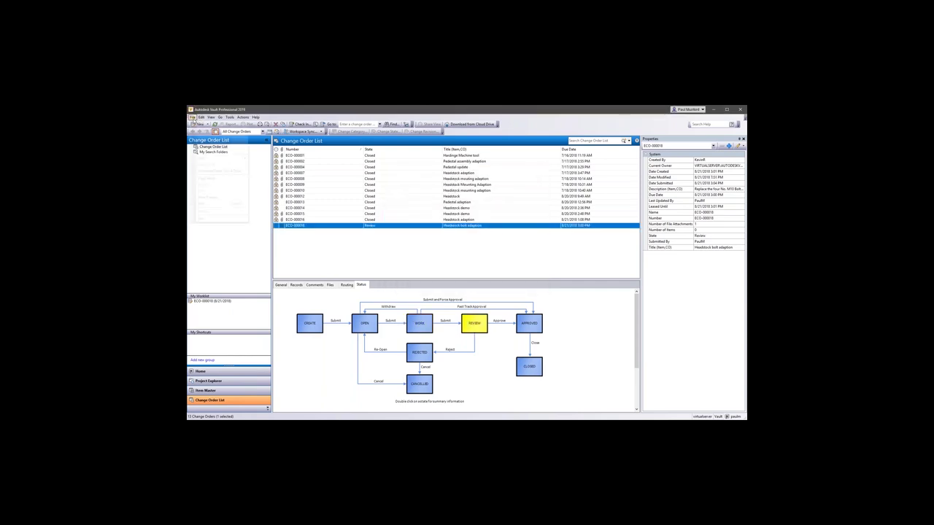
Log out, sign back in with the reviewer's user name, and select ECO-000018 in My Worklist.
left_click(205, 144)
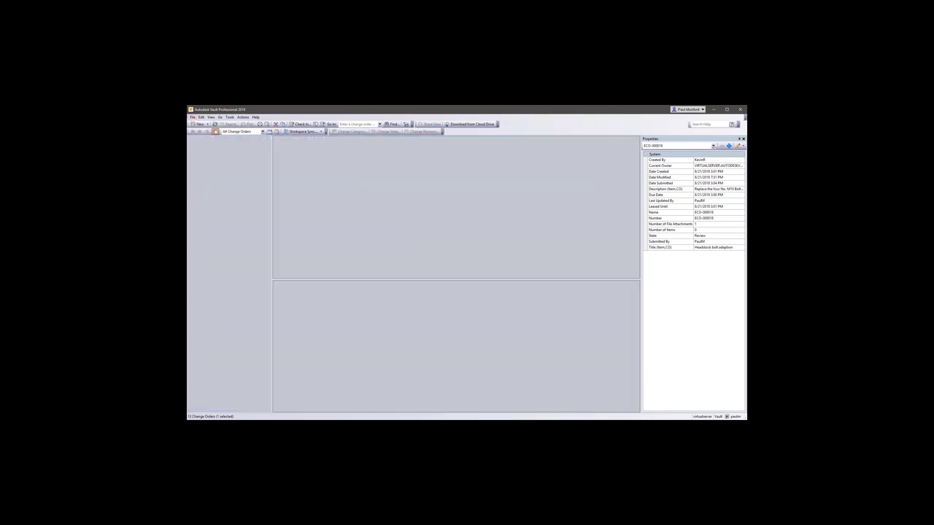
left_click(461, 278)
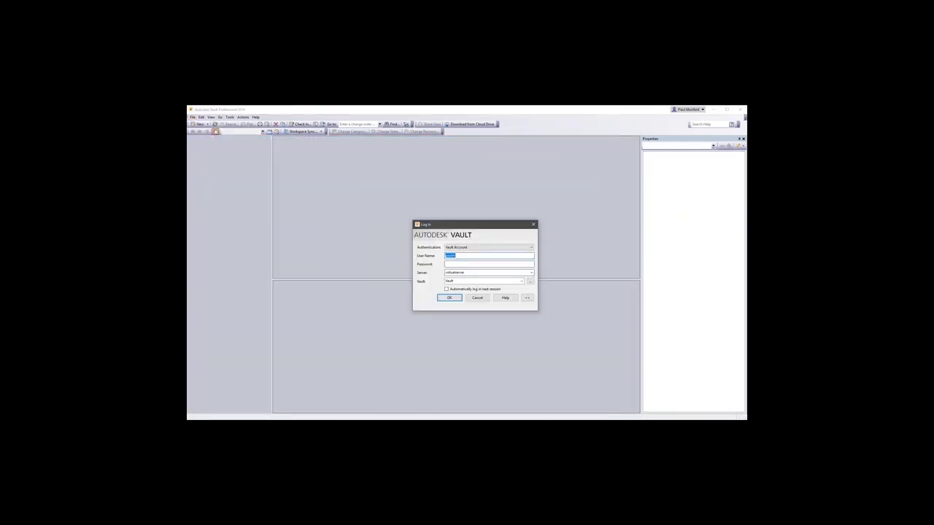
type("a")
type("evin")
key("Tab")
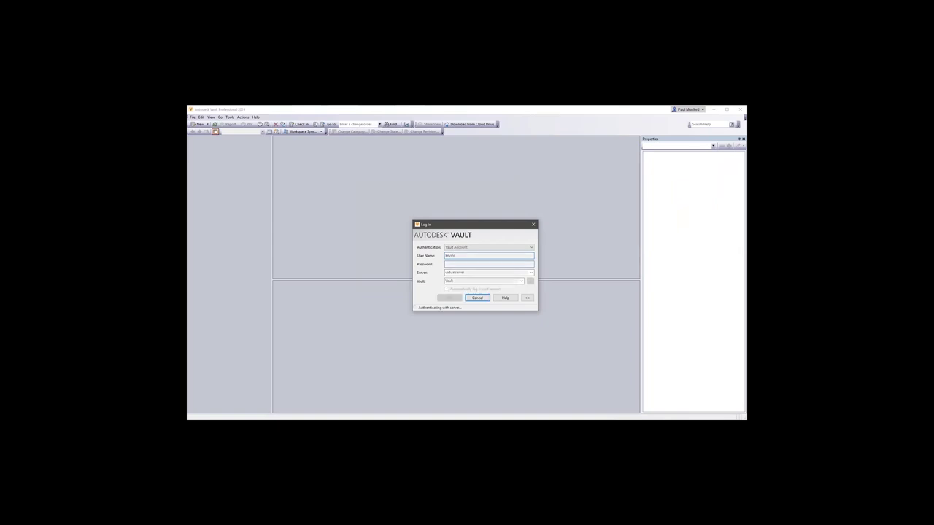
key("Return")
left_click(230, 301)
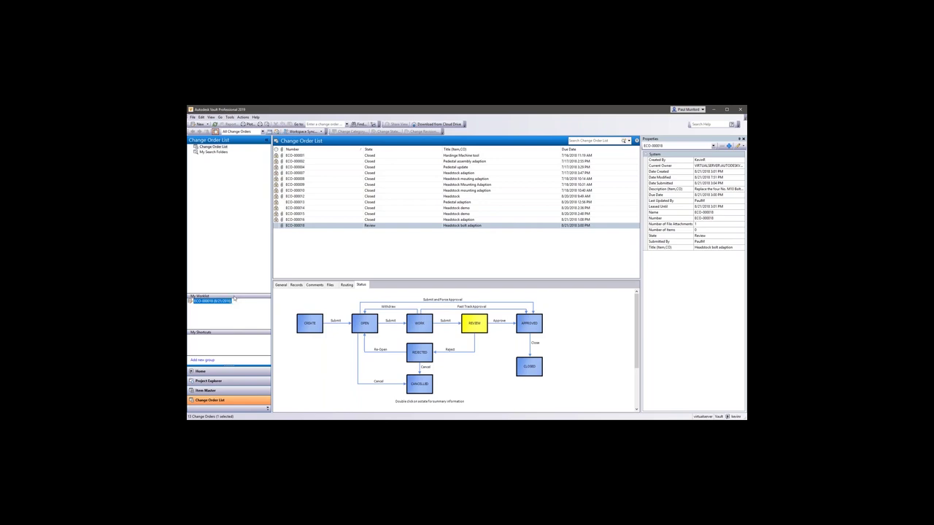
Approve change order ECO-000018 with the comment 'Approved - thanks!'.
left_click(356, 226)
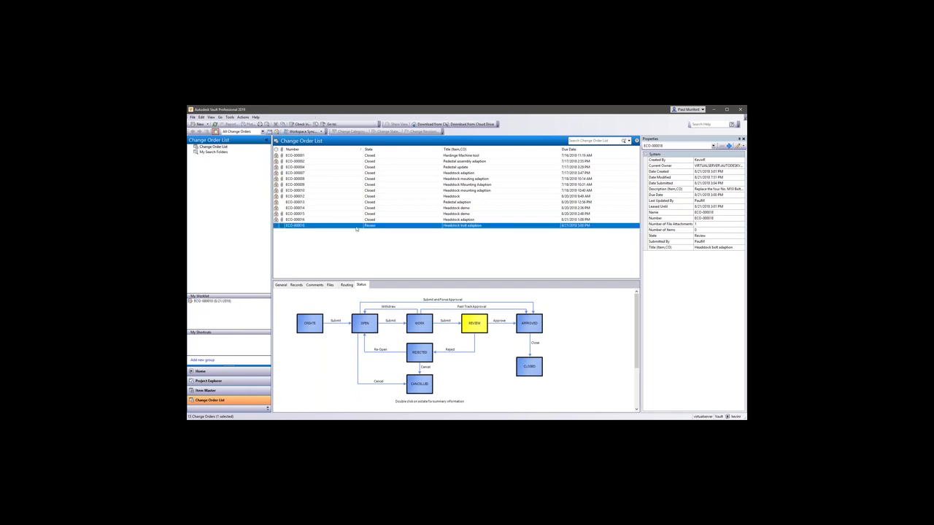
right_click(356, 229)
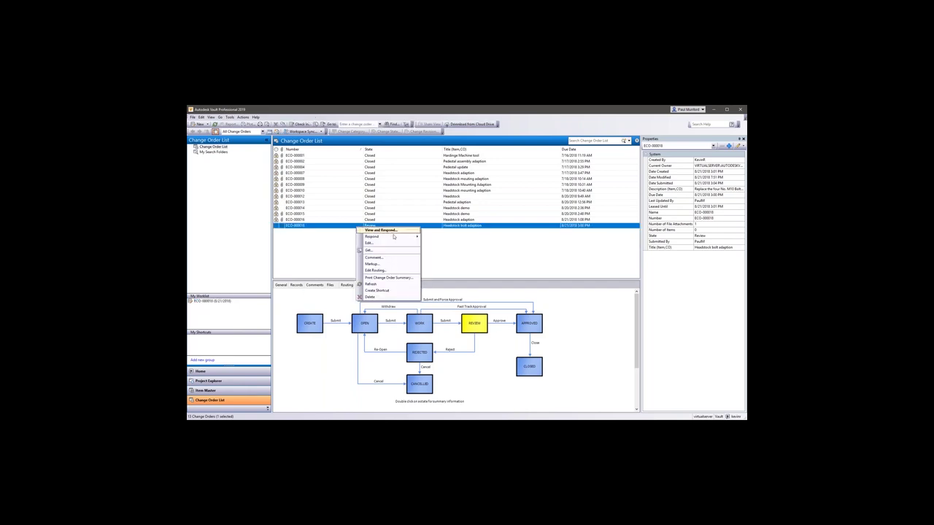
mouse_move(395, 239)
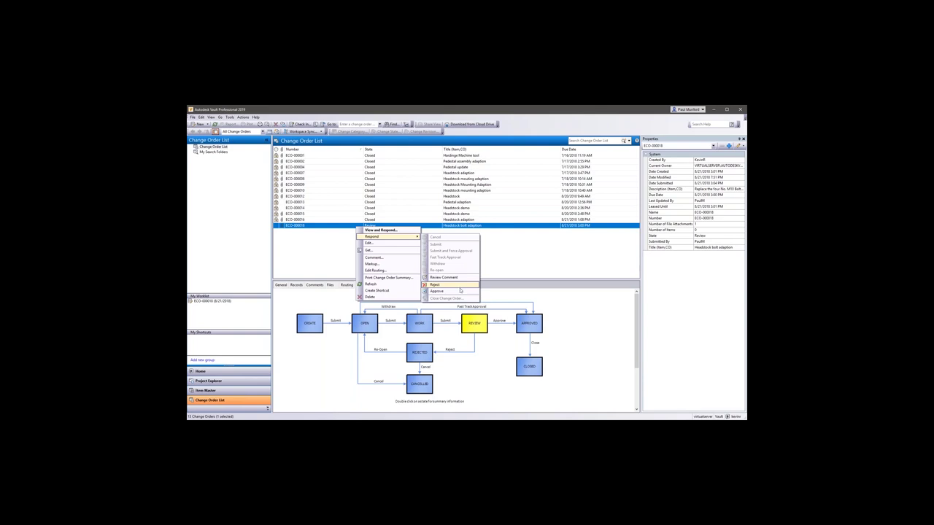
left_click(460, 291)
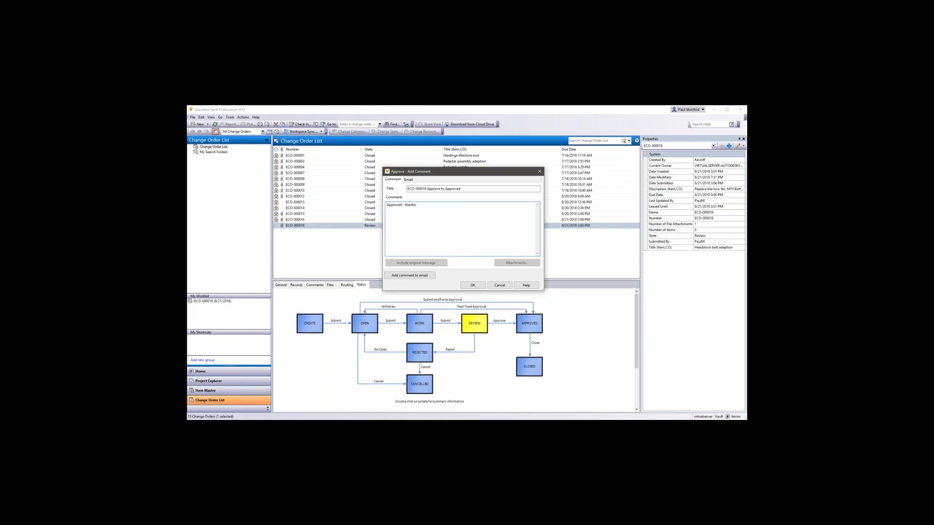
left_click(472, 284)
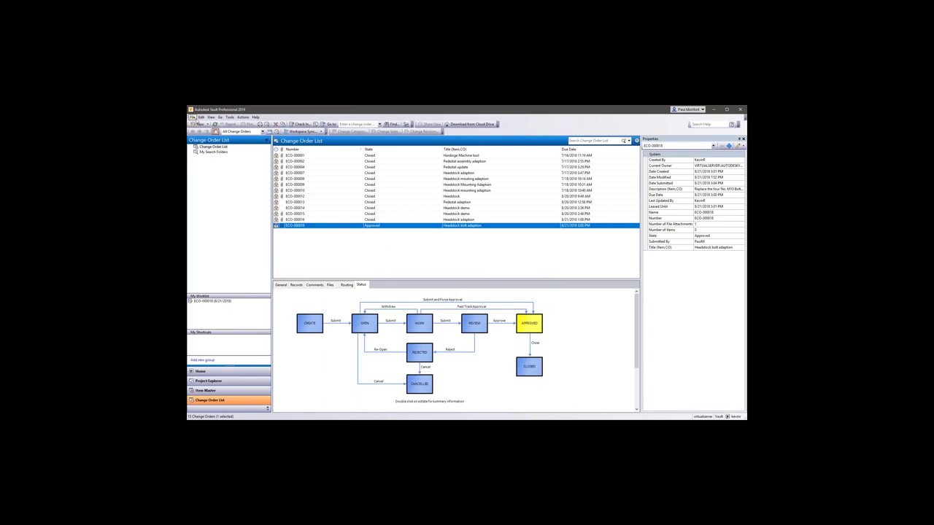
left_click(193, 117)
Log out and sign back in under the original user account.
left_click(193, 117)
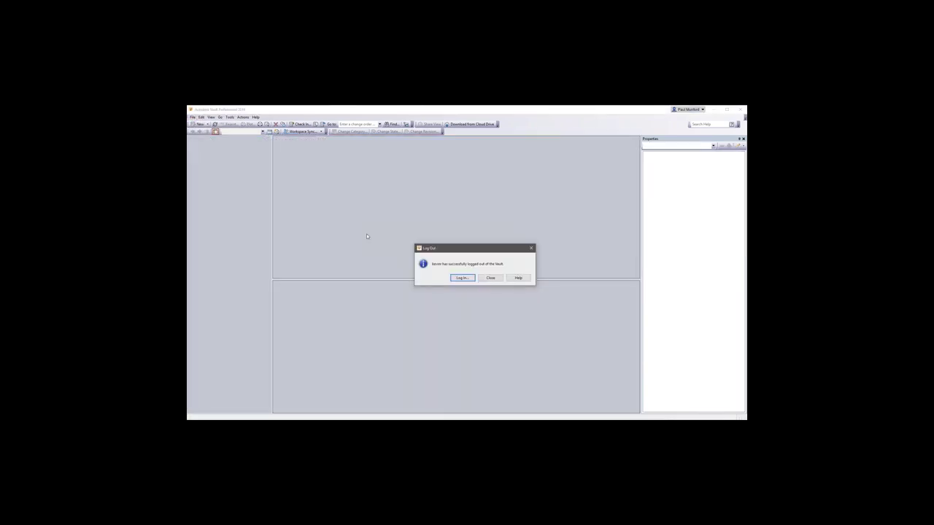
key("Return")
double_click(458, 256)
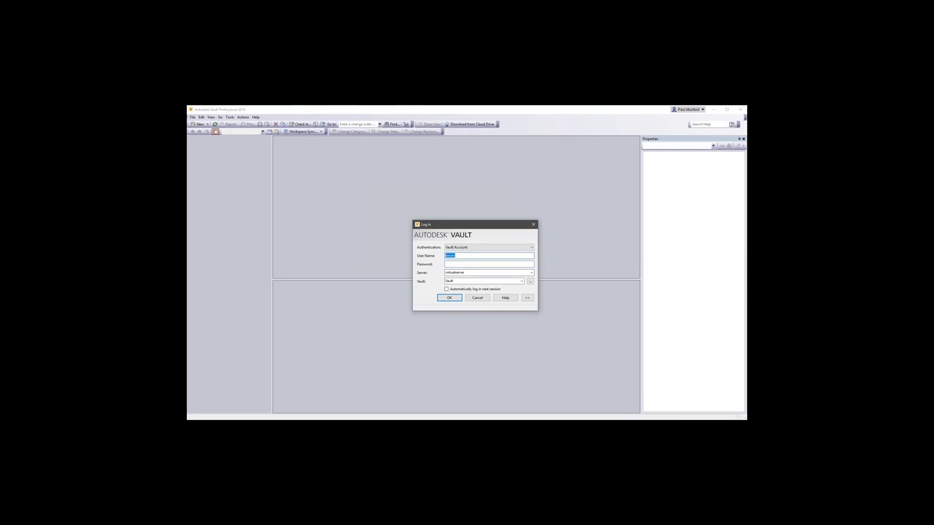
type("pd")
key("Return")
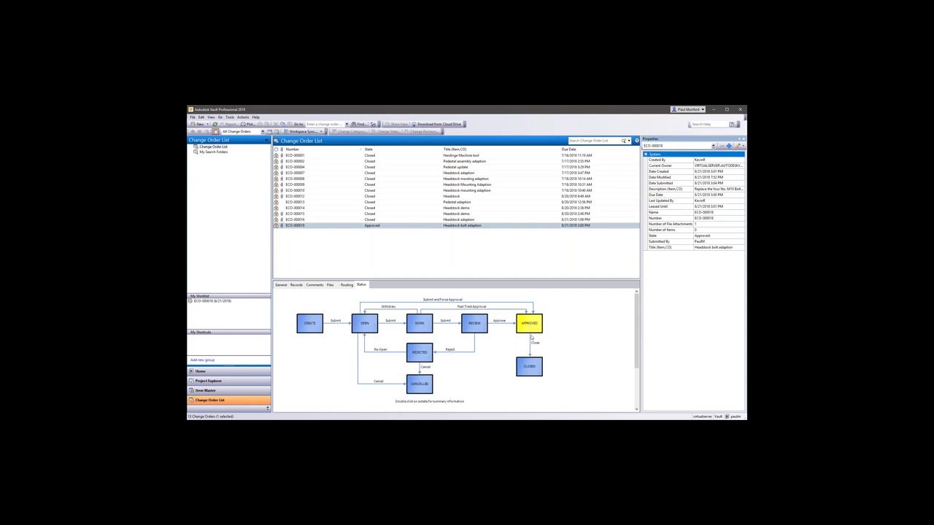
Close ECO-000018 with the 'Closed' comment and show its attached files.
left_click(395, 228)
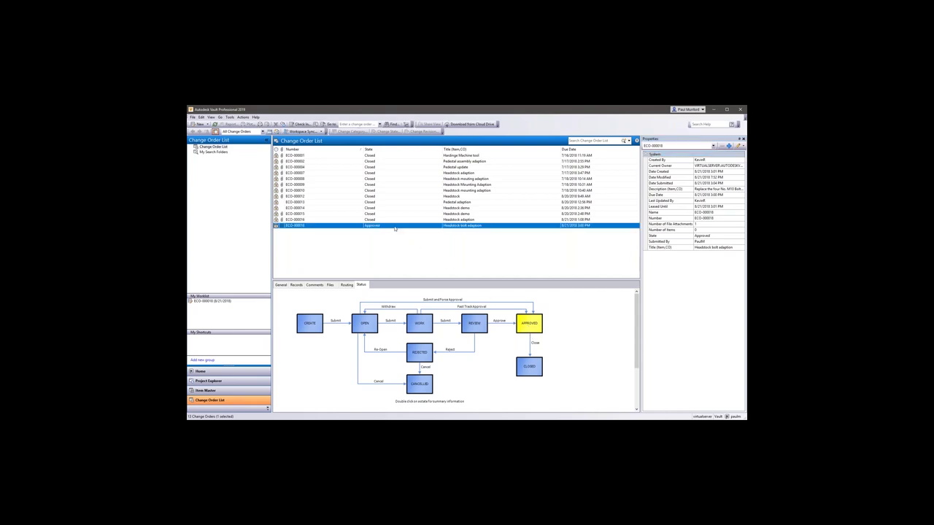
right_click(394, 229)
mouse_move(419, 238)
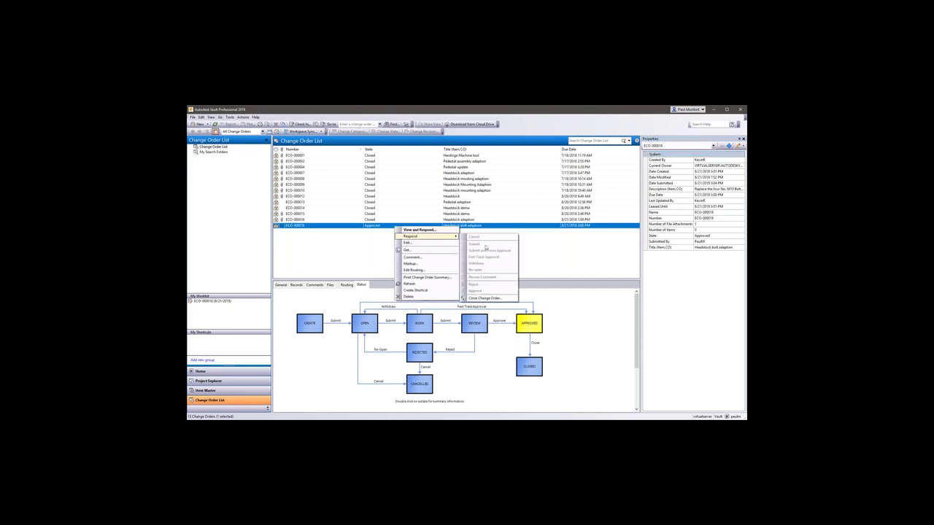
left_click(487, 298)
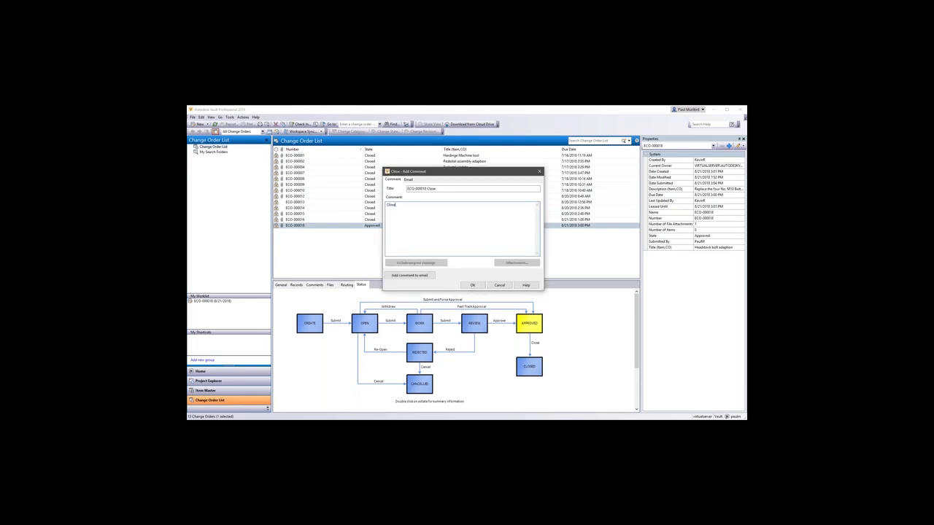
left_click(473, 285)
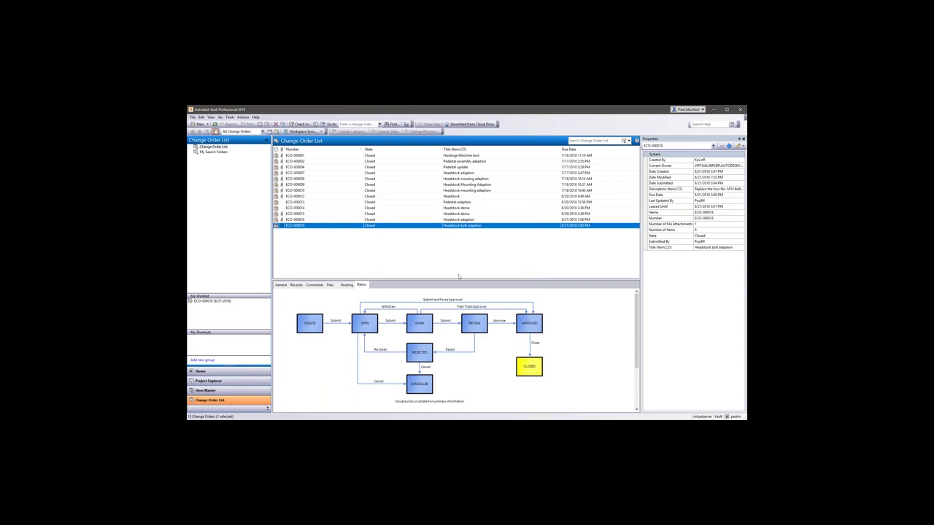
left_click(330, 284)
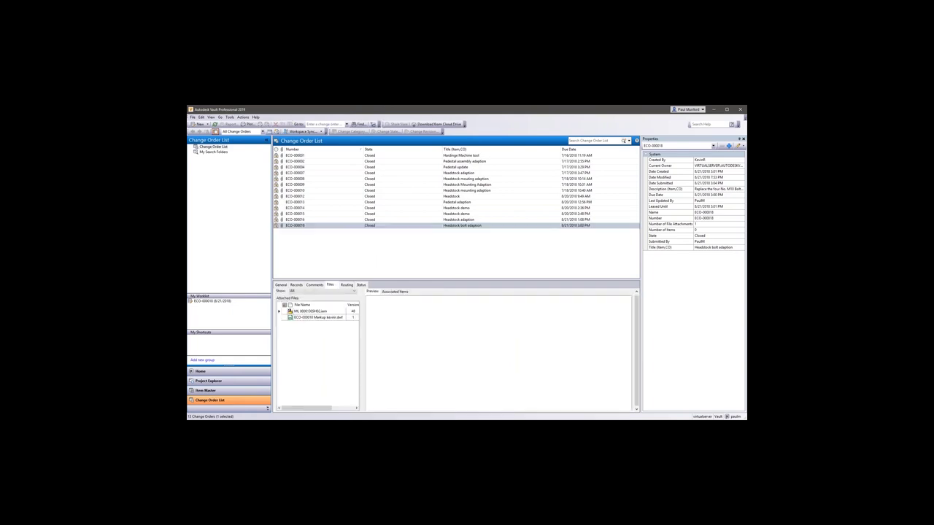
Go to the folder containing the attached assembly ML 00001305H02.iam.
left_click(319, 314)
right_click(317, 311)
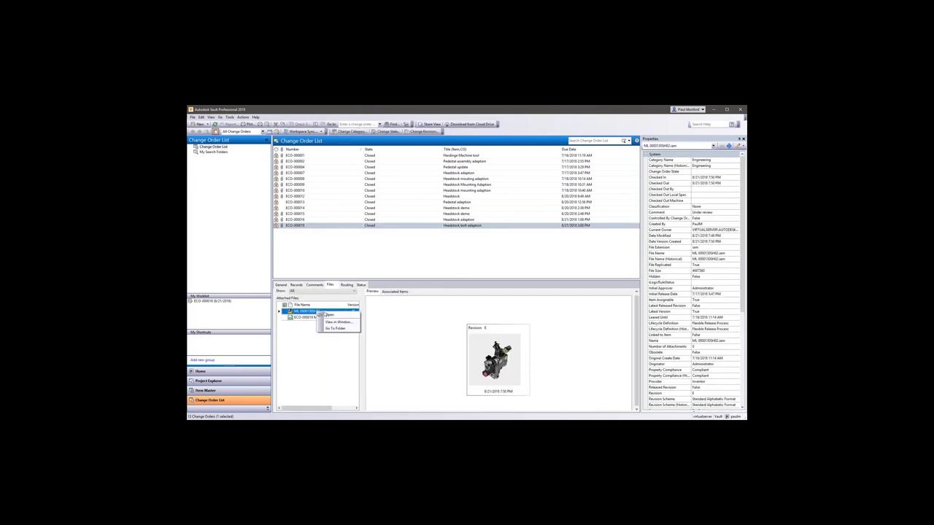
left_click(335, 328)
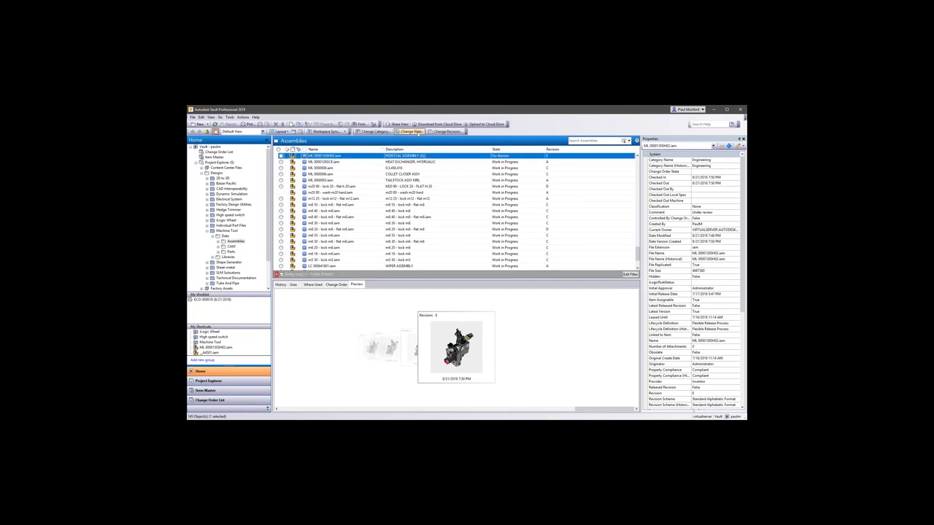
Change ML 00001305H02.iam and its component files to the Released state.
left_click(411, 131)
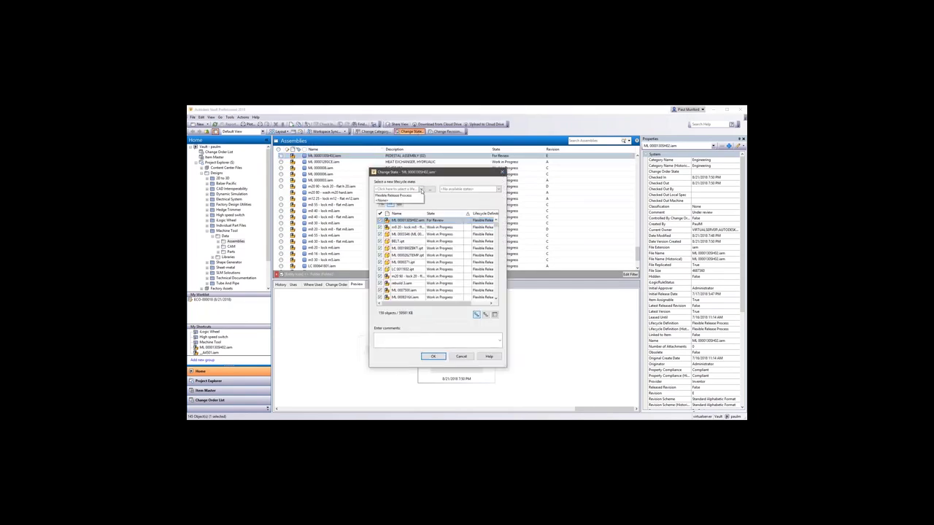
left_click(483, 189)
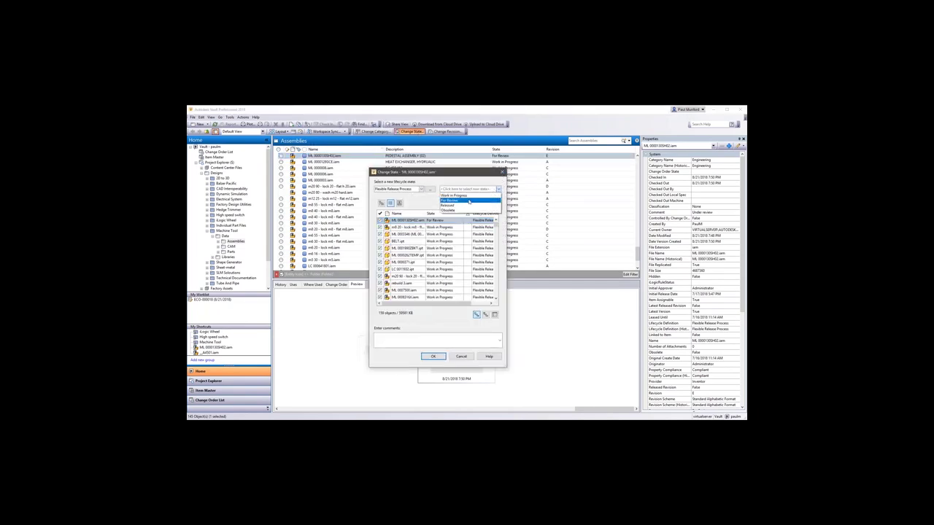
left_click(467, 207)
left_click(440, 356)
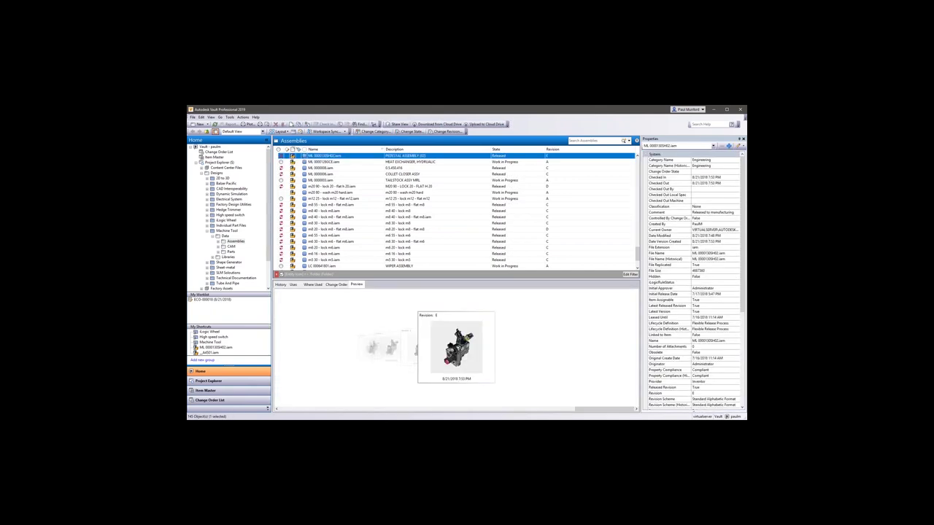
right_click(361, 154)
key("Escape")
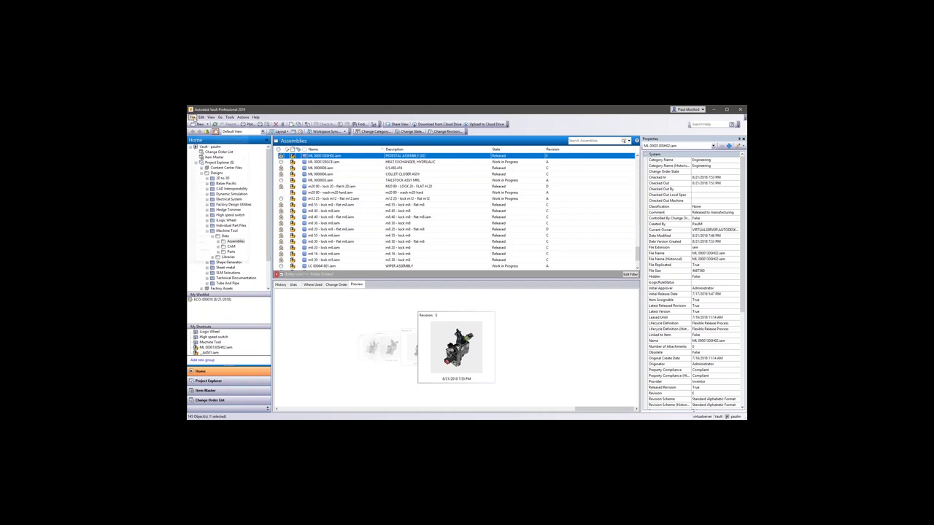
left_click(192, 117)
Log out and log back in as a different user, landing on the Designs folder.
left_click(193, 117)
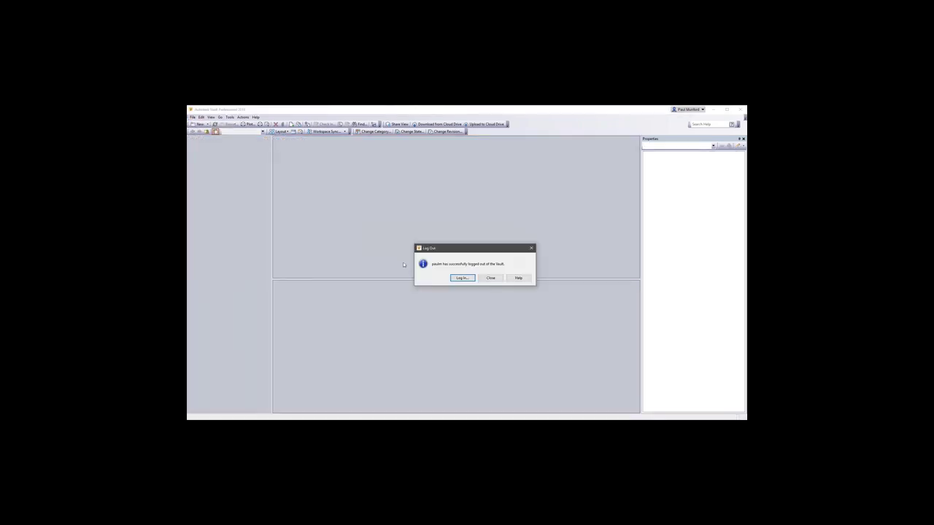
left_click(462, 278)
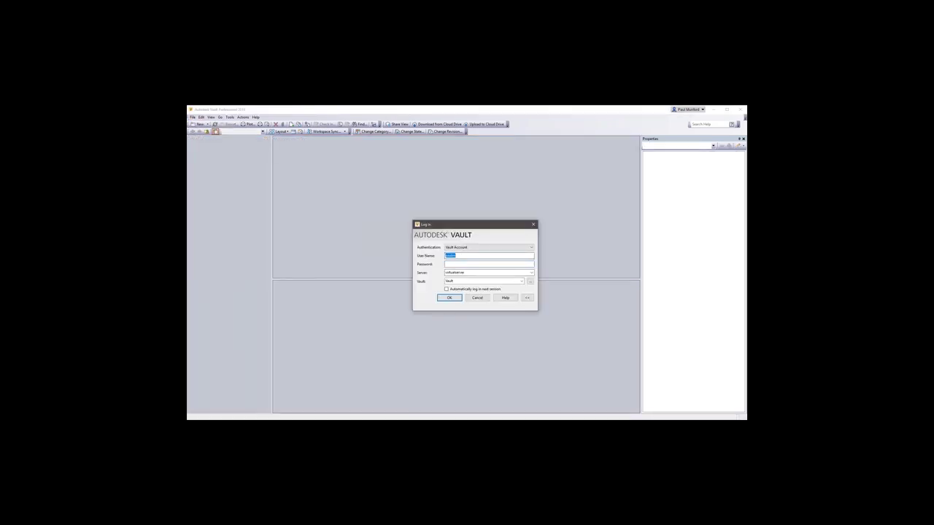
type("bil")
key("Return")
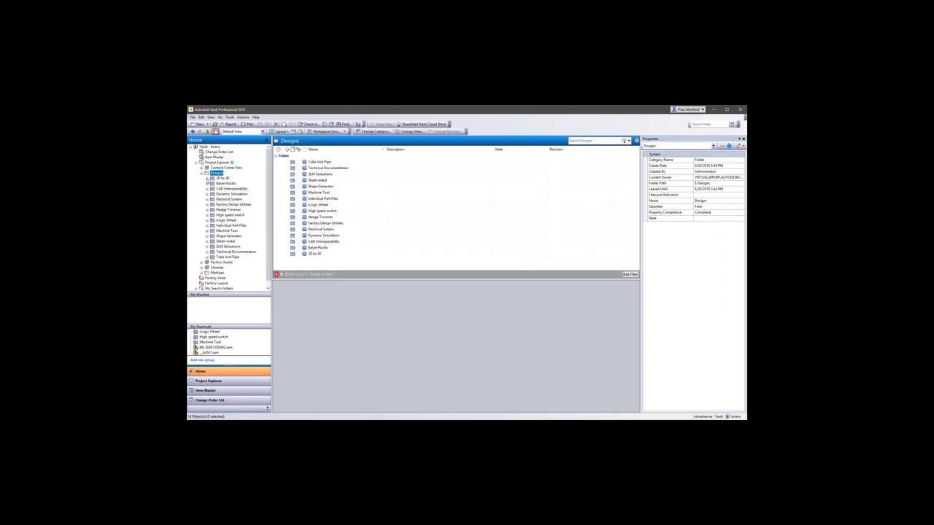
Expand My Search Folders and open the 04 Released saved search.
left_click(223, 179)
key("Down")
key("Down")
key("Down")
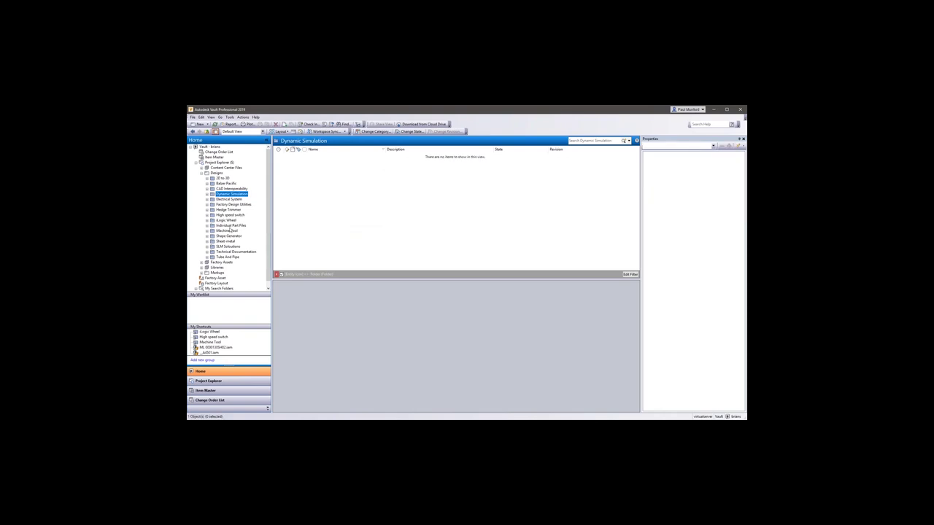
left_click(196, 288)
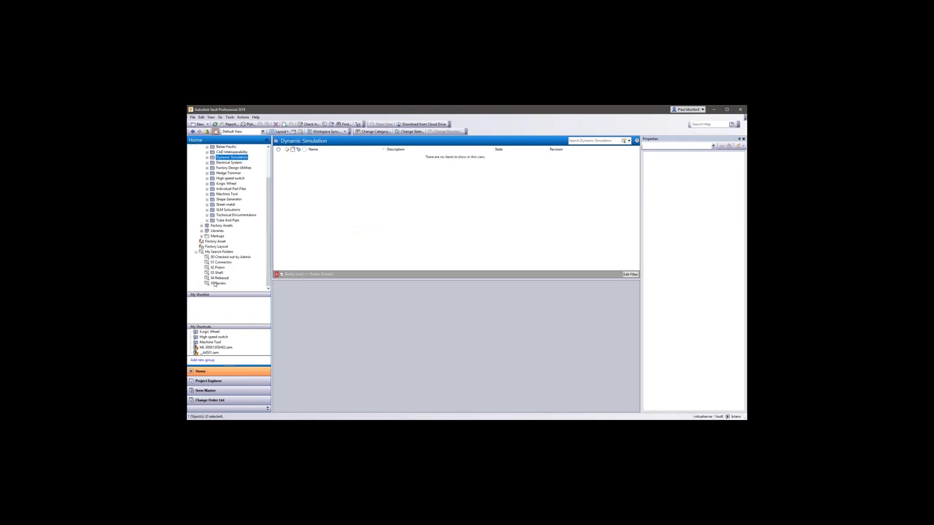
left_click(218, 284)
left_click(219, 278)
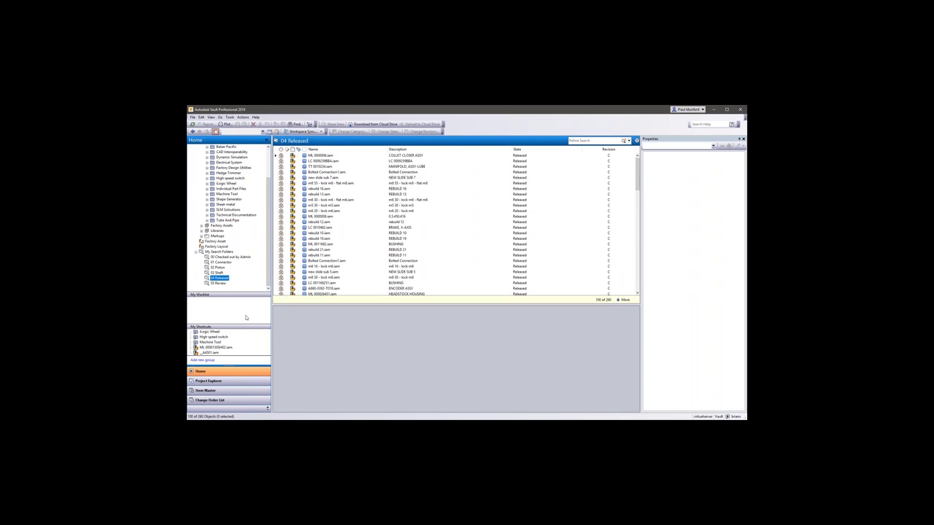
Refine the 04 Released results with 'pedestal' to show only ML 00001305H02.iam.
left_click(580, 140)
type("pisto")
type("l")
key("Return")
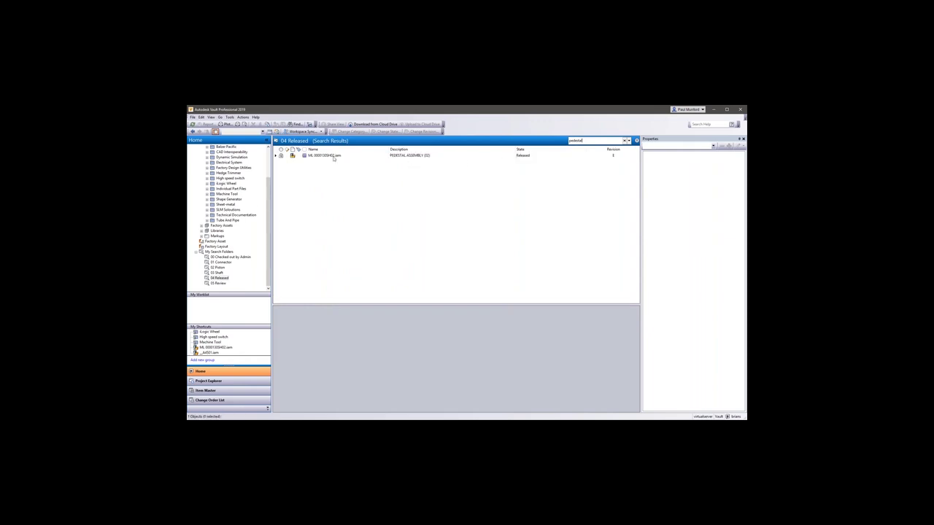
Open change order ECO-000018 from the pedestal assembly's Change Order tab.
left_click(333, 158)
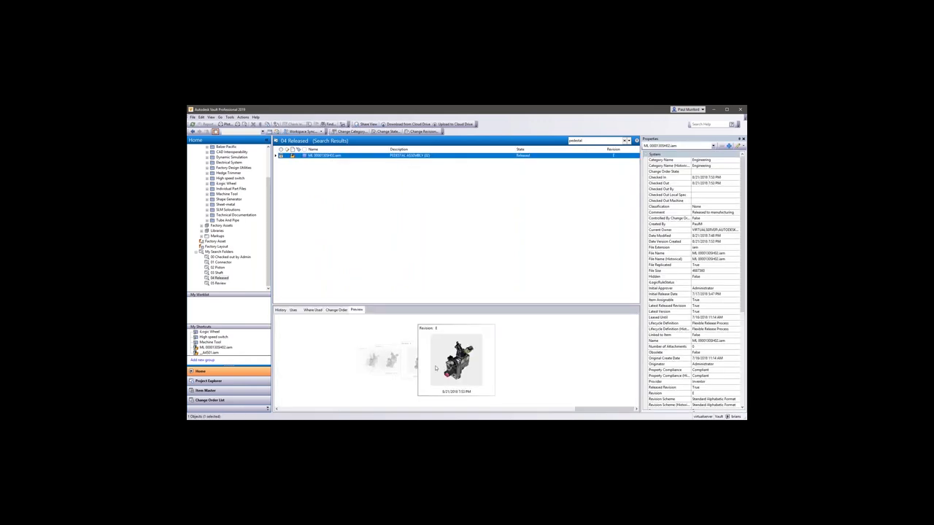
left_click(336, 310)
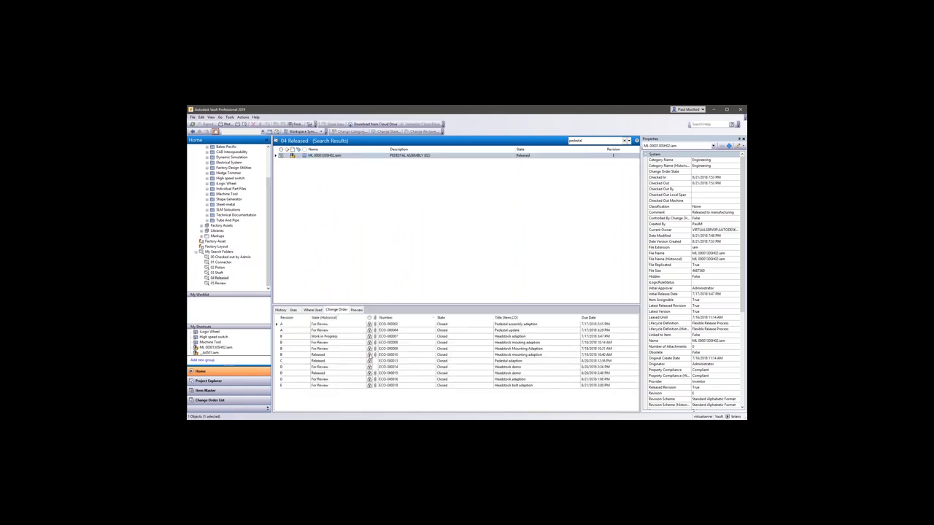
left_click(328, 386)
double_click(329, 386)
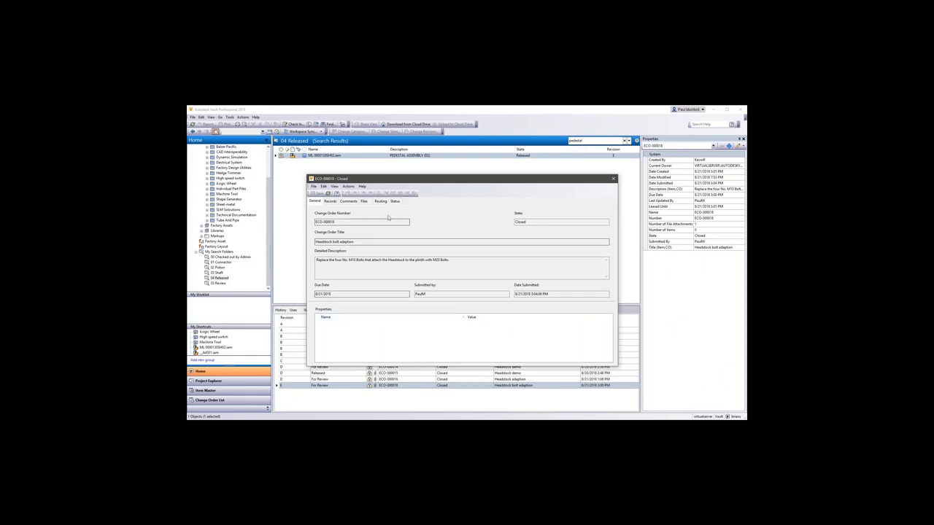
Read each workflow comment on ECO-000018, then check its status diagram ending at Closed.
left_click(348, 203)
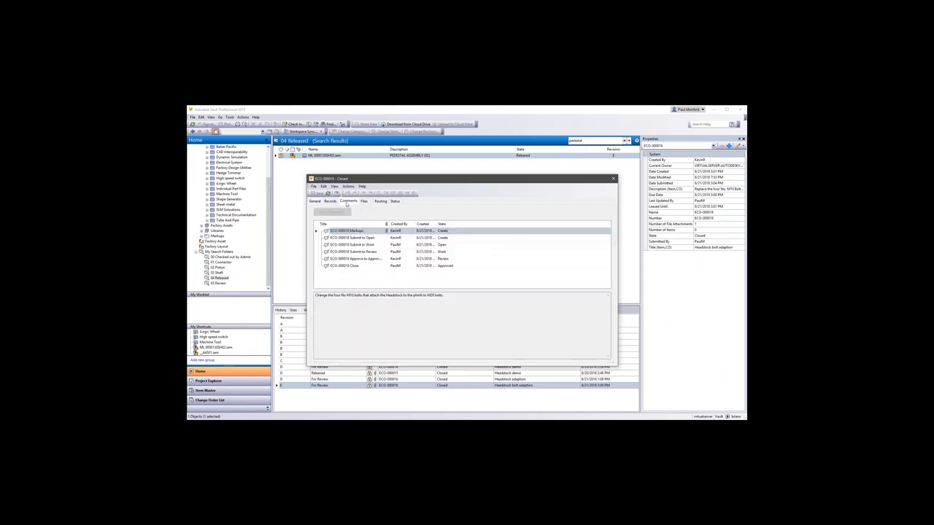
left_click(361, 238)
left_click(358, 246)
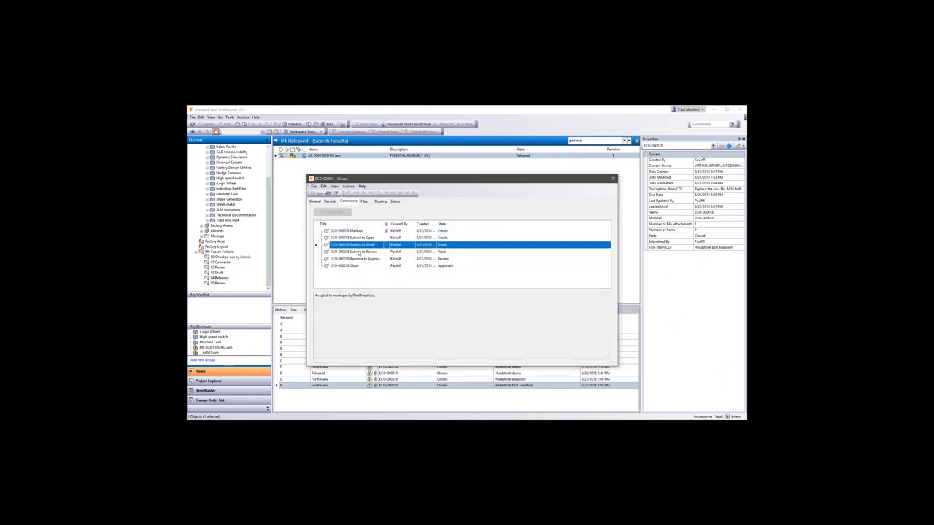
left_click(360, 252)
left_click(360, 259)
left_click(354, 265)
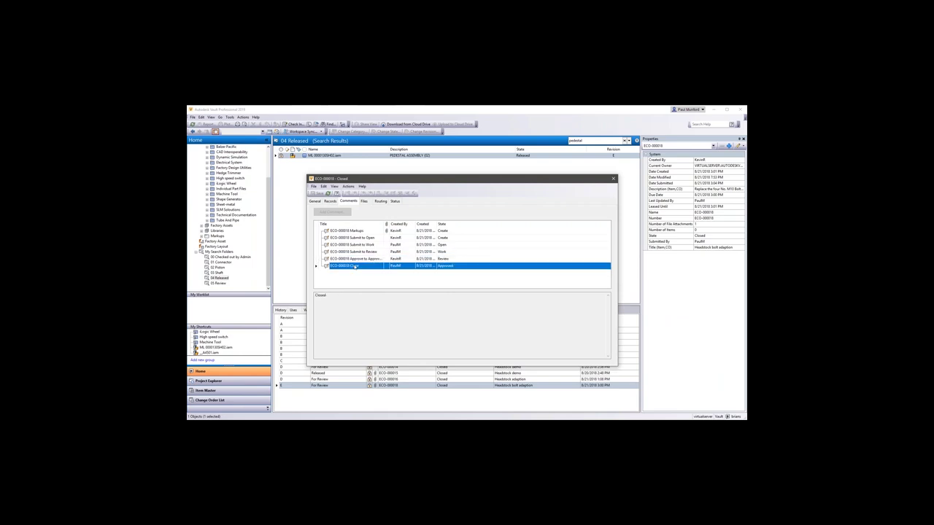
left_click(396, 201)
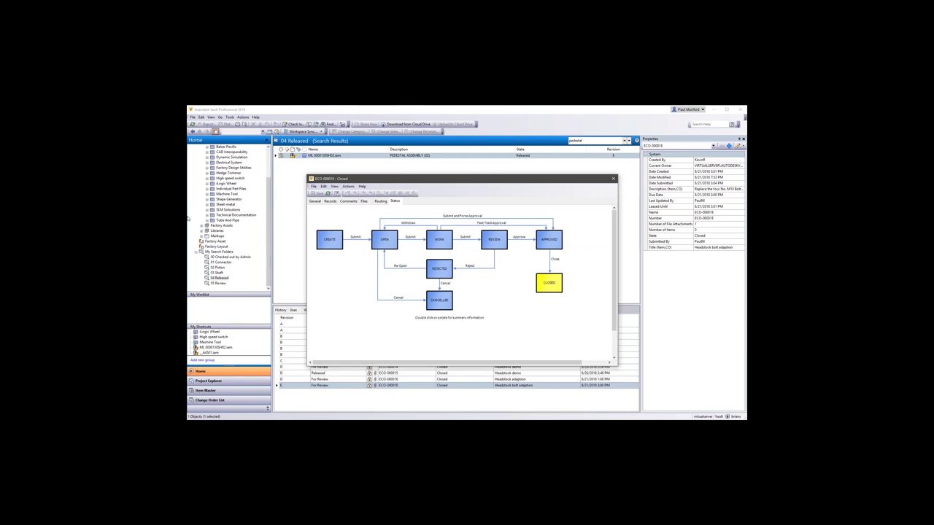
key("Escape")
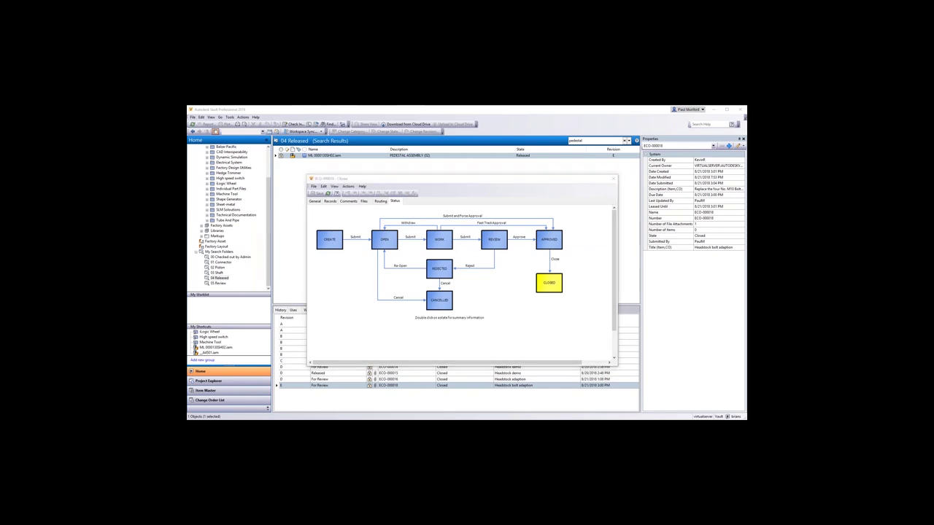